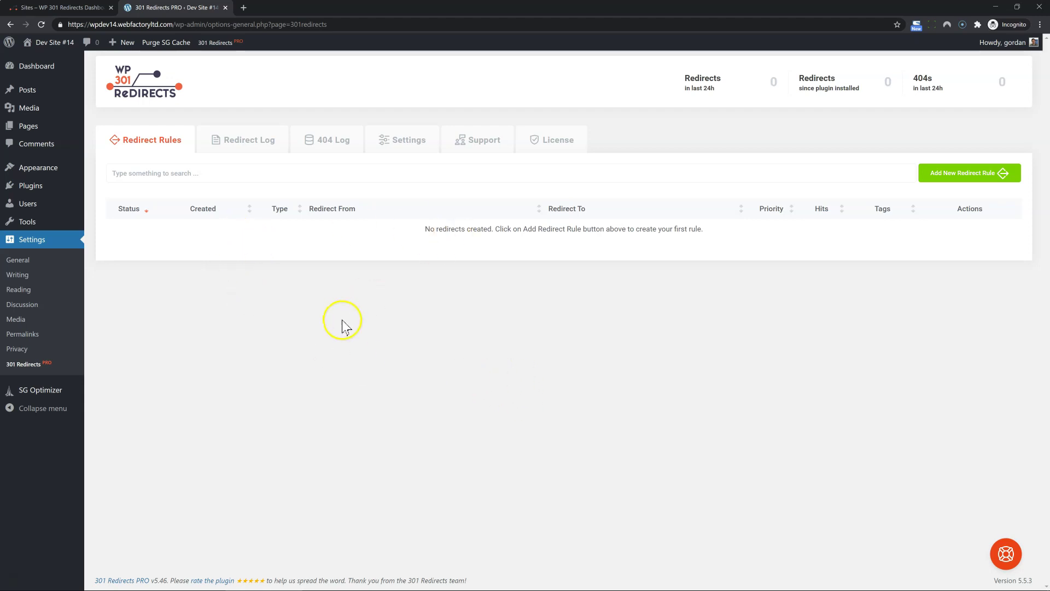
Review the Redirect Log and 404 Log tabs, both still empty.
left_click(247, 141)
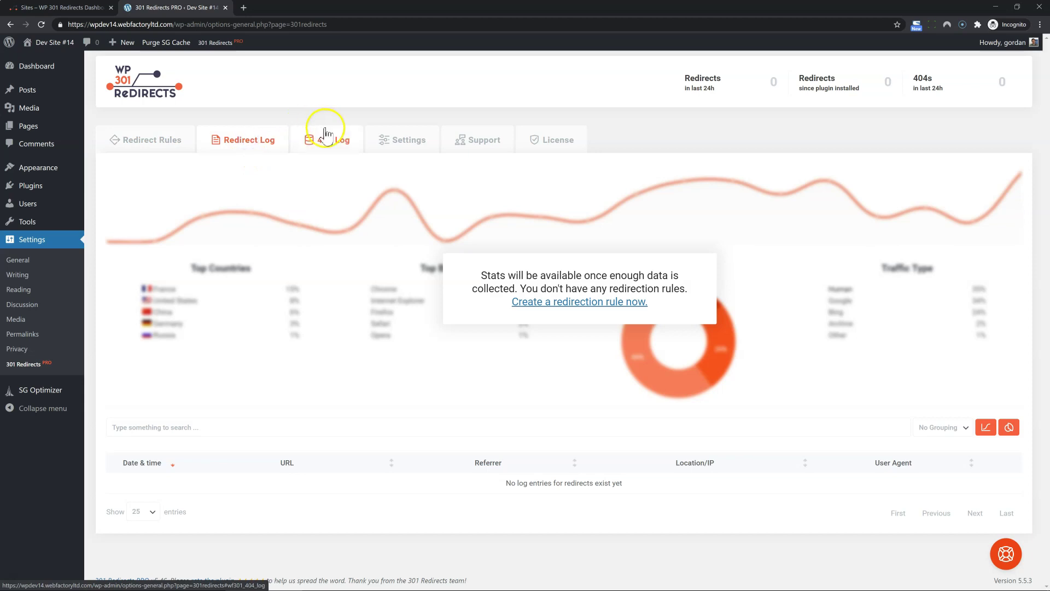
left_click(333, 141)
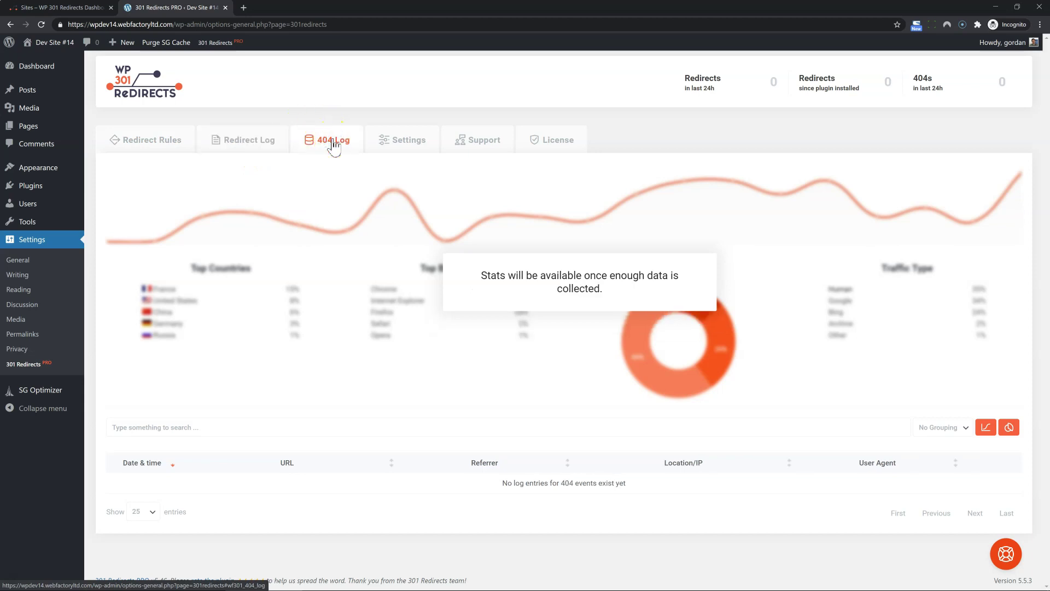
Show the plugin's General settings, where Autoredirect 404 is on for Posts and Pages.
left_click(406, 143)
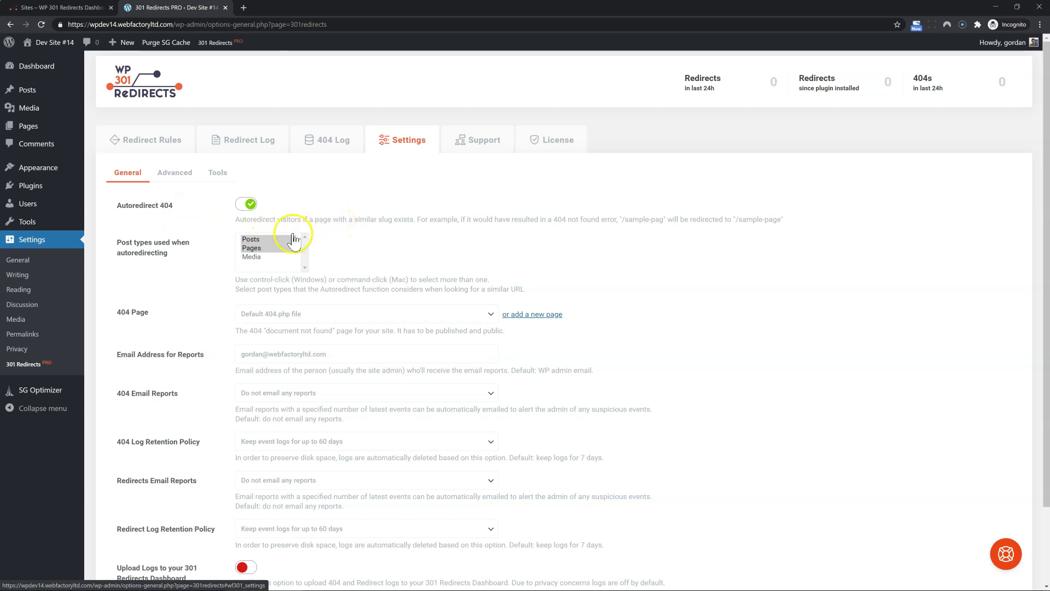
Open the Sample Page from the pages list and load a misspelled version of its address.
middle_click(31, 132)
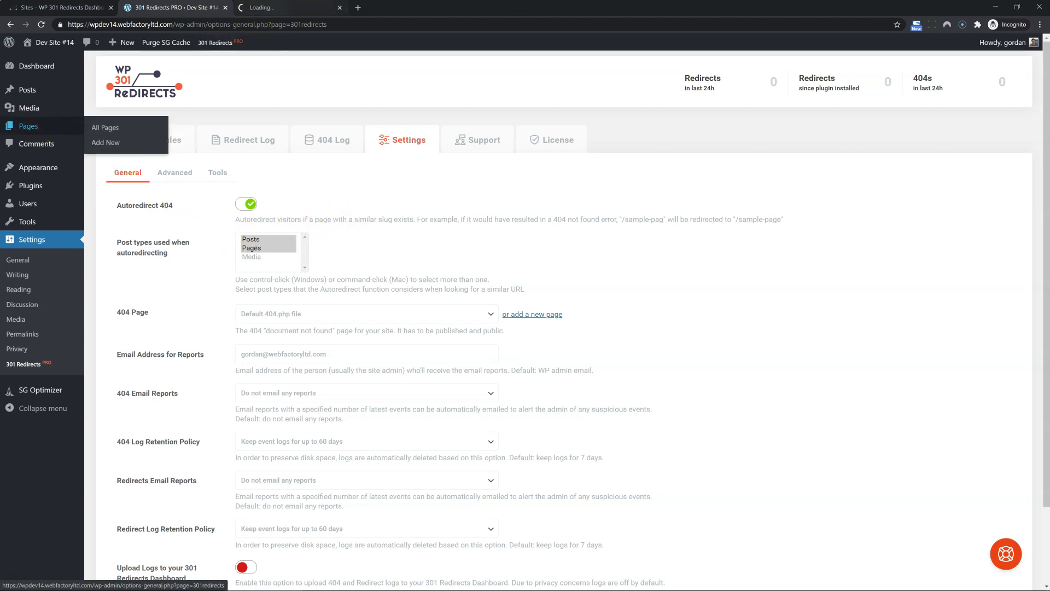
key("ctrl+Tab")
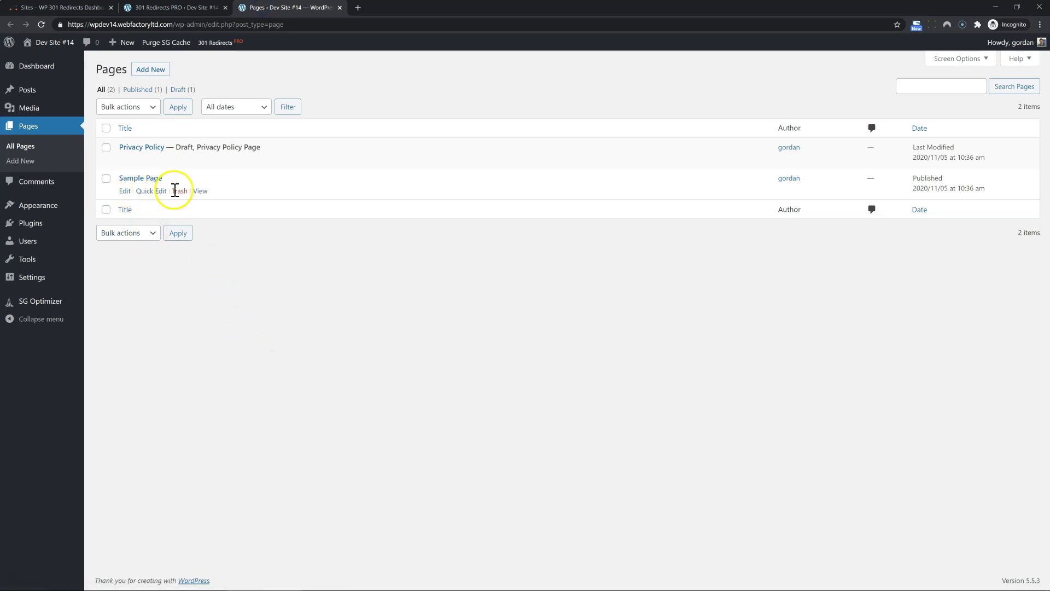
middle_click(200, 191)
left_click(399, 7)
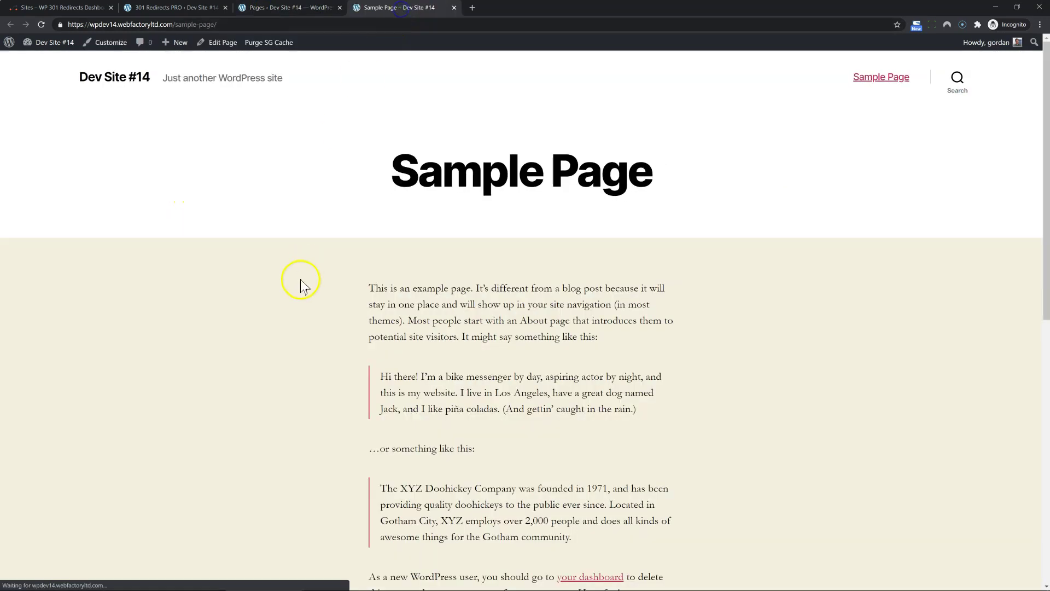
left_click(234, 24)
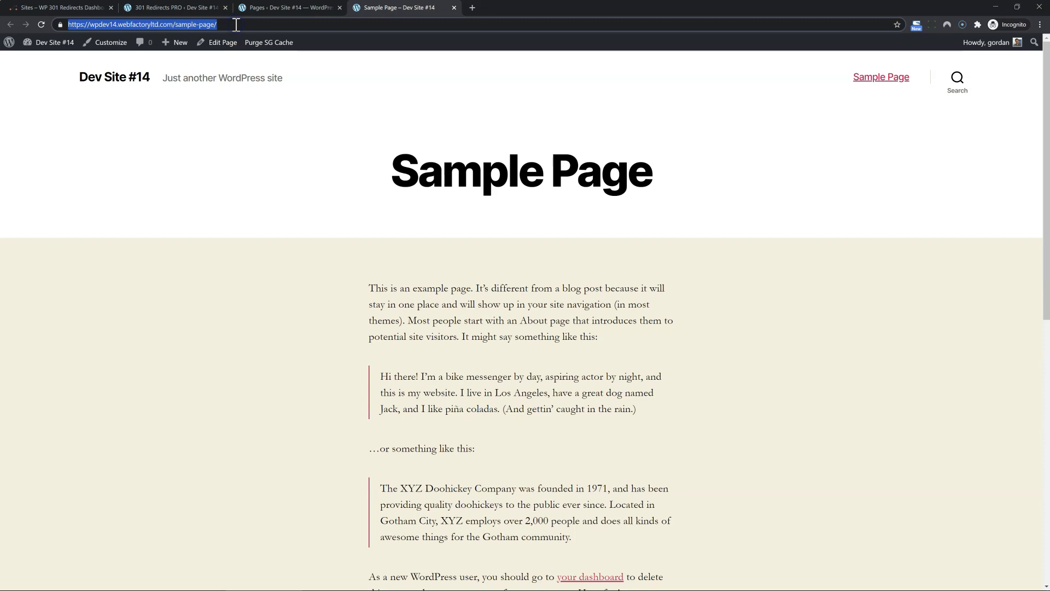
left_click(235, 25)
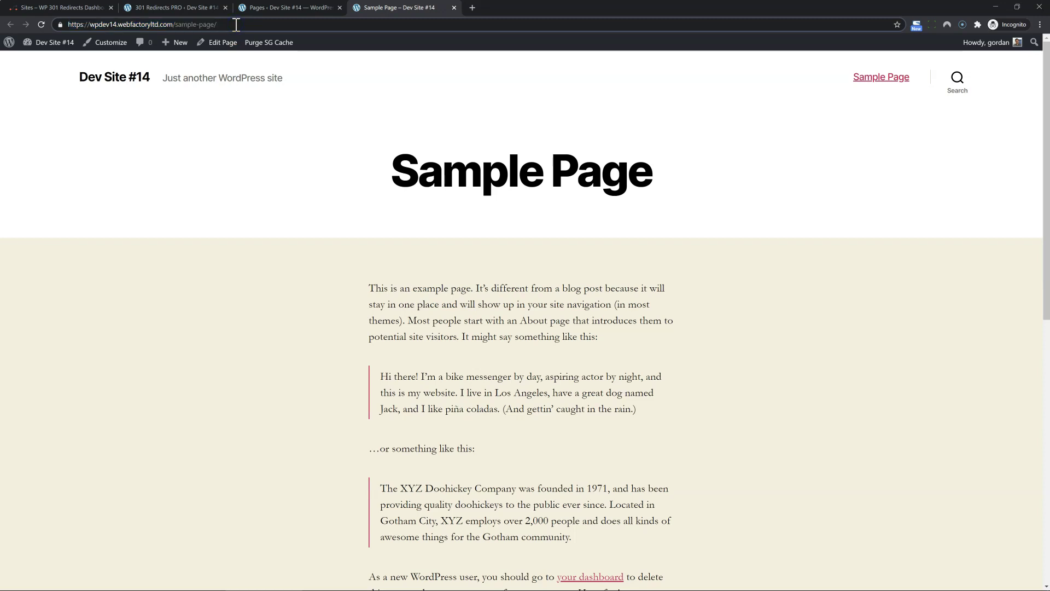
key("BackSpace")
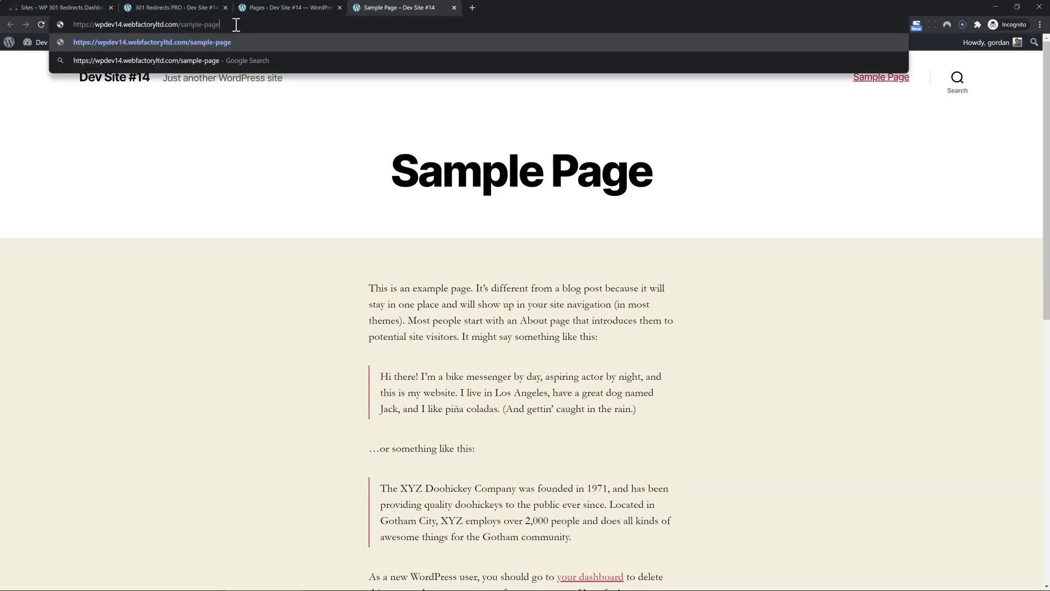
key("Return")
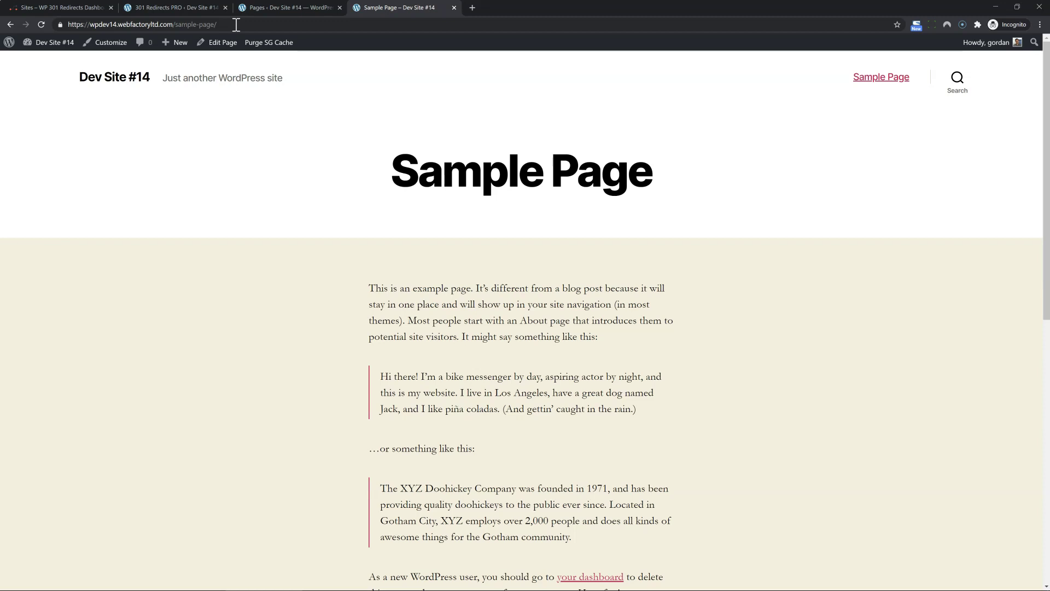
Load a second misspelled address with 'ee' added to the slug, landing on the Sample Page.
left_click(236, 24)
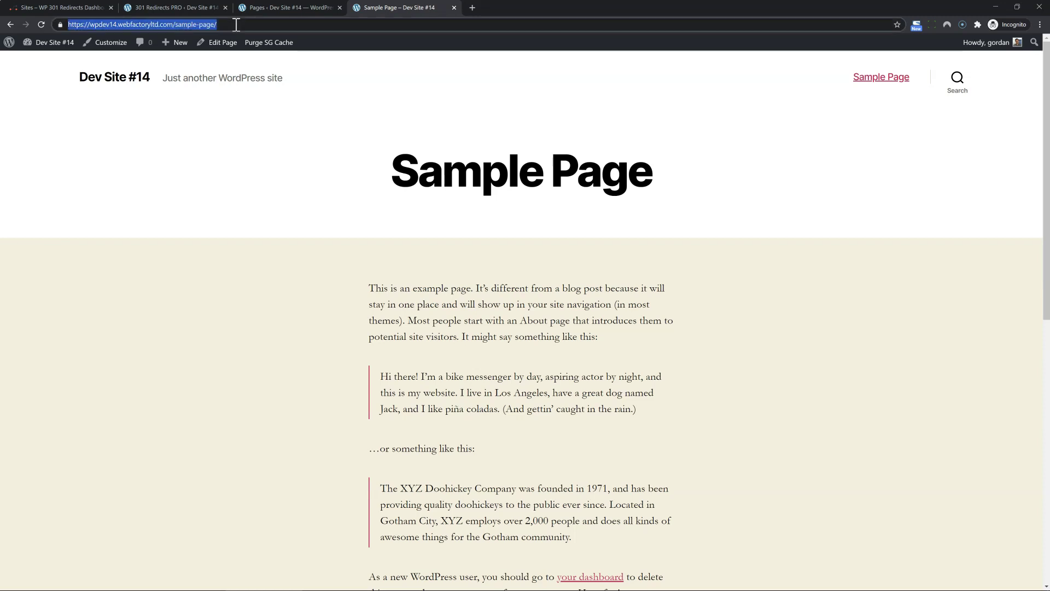
left_click(236, 24)
key("BackSpace")
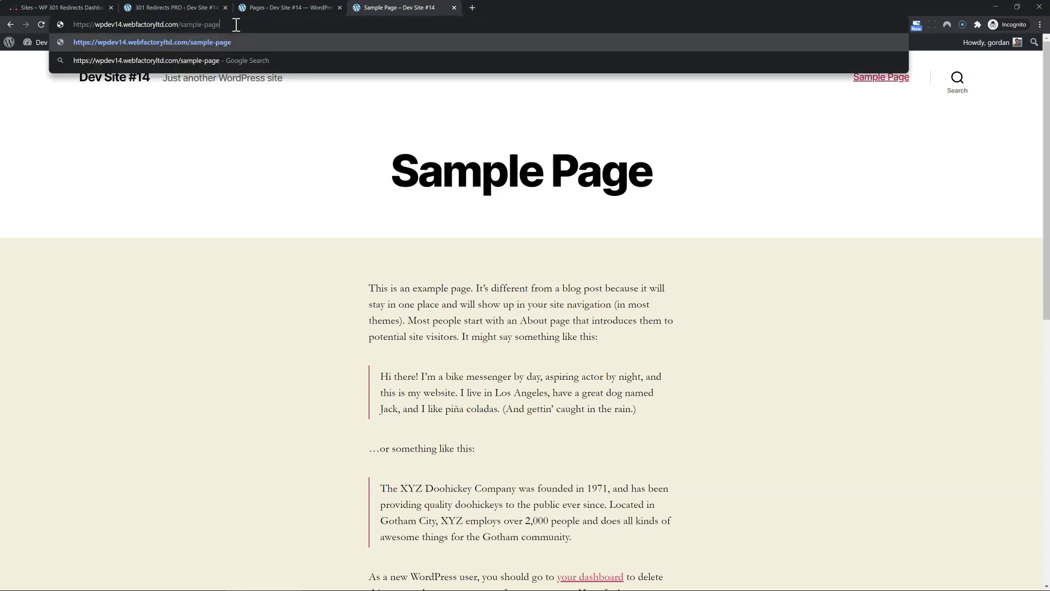
type("ee")
key("Return")
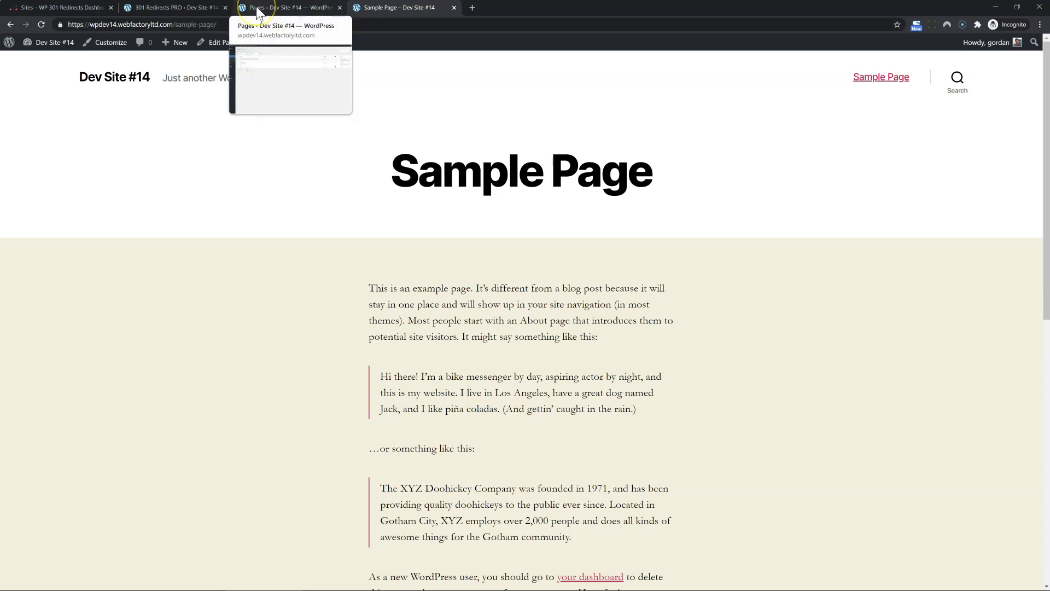
Check the Redirect Log: /sample-pageee and /sample-pagee were both redirected to /sample-page/.
left_click(257, 11)
left_click(204, 7)
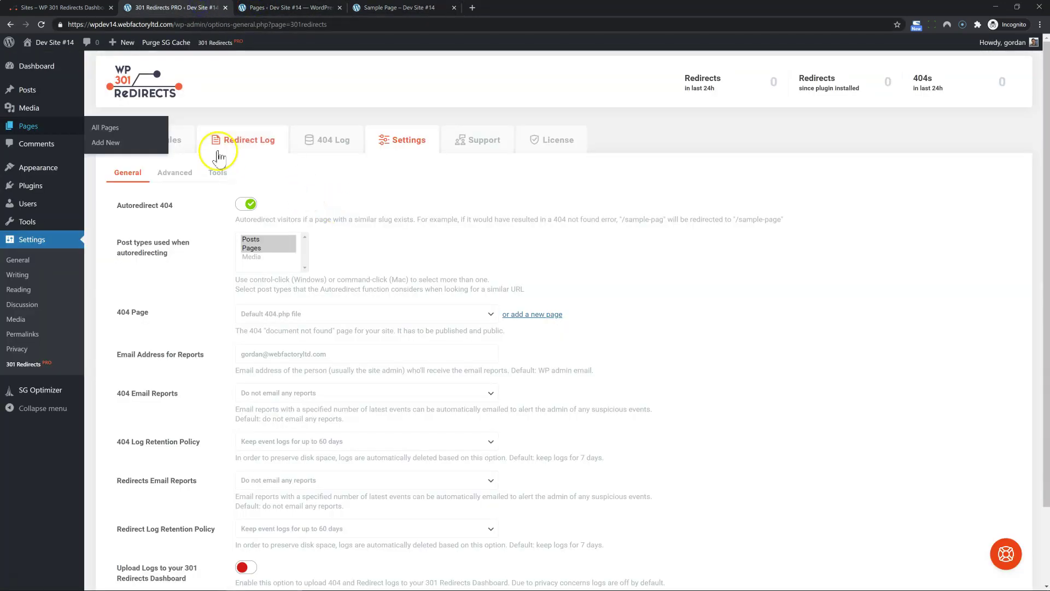
left_click(175, 147)
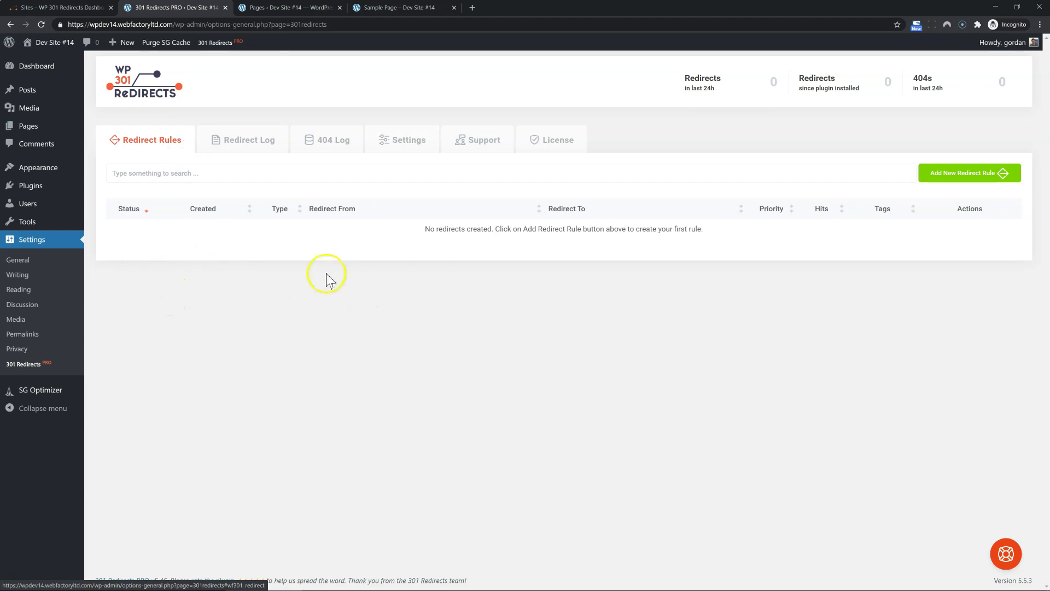
left_click(333, 144)
left_click(244, 142)
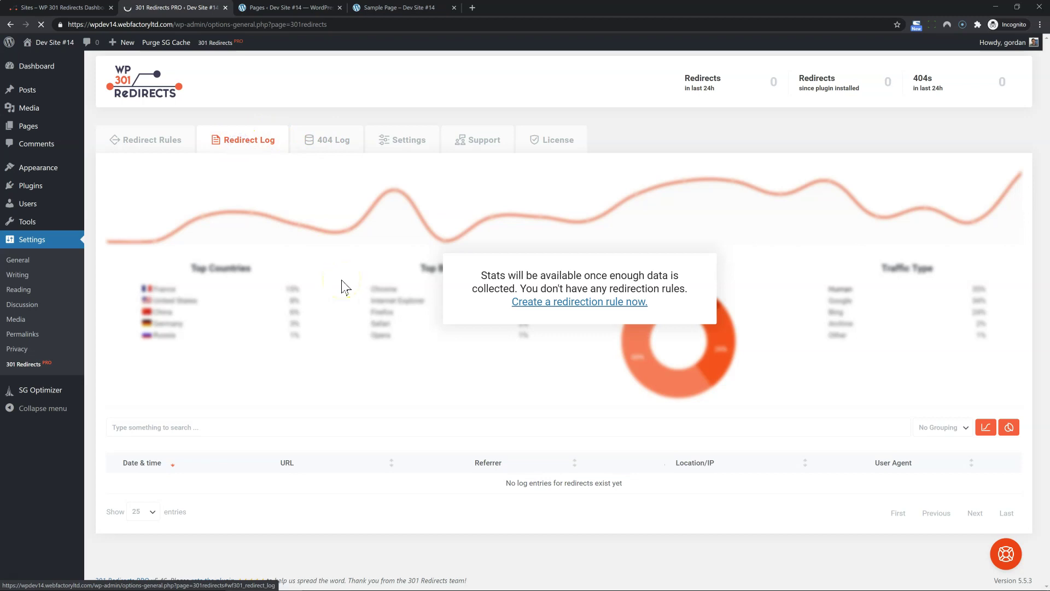
scroll(403, 468, "down", 1)
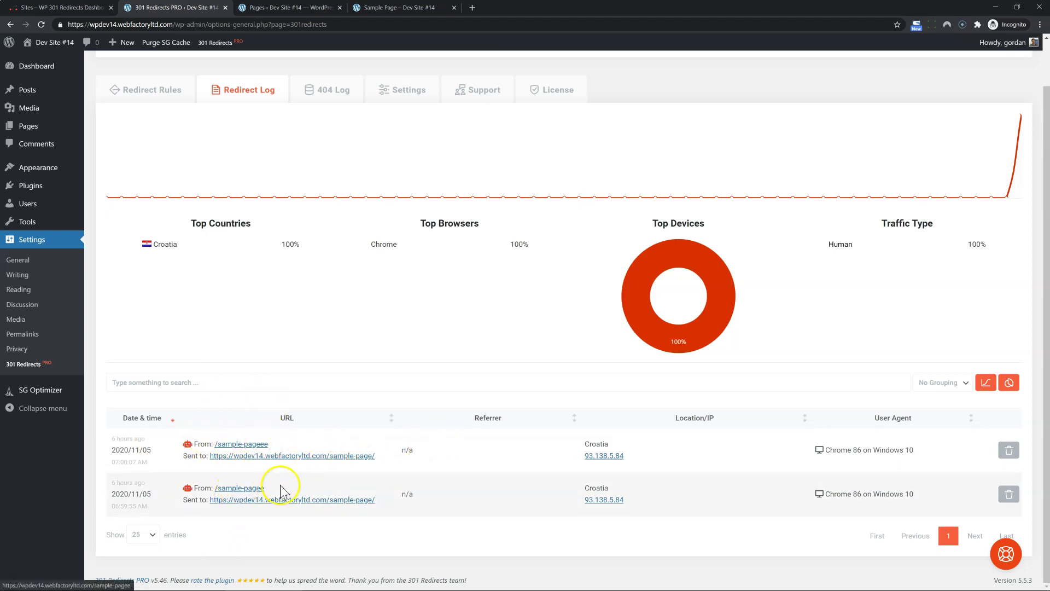
mouse_move(188, 491)
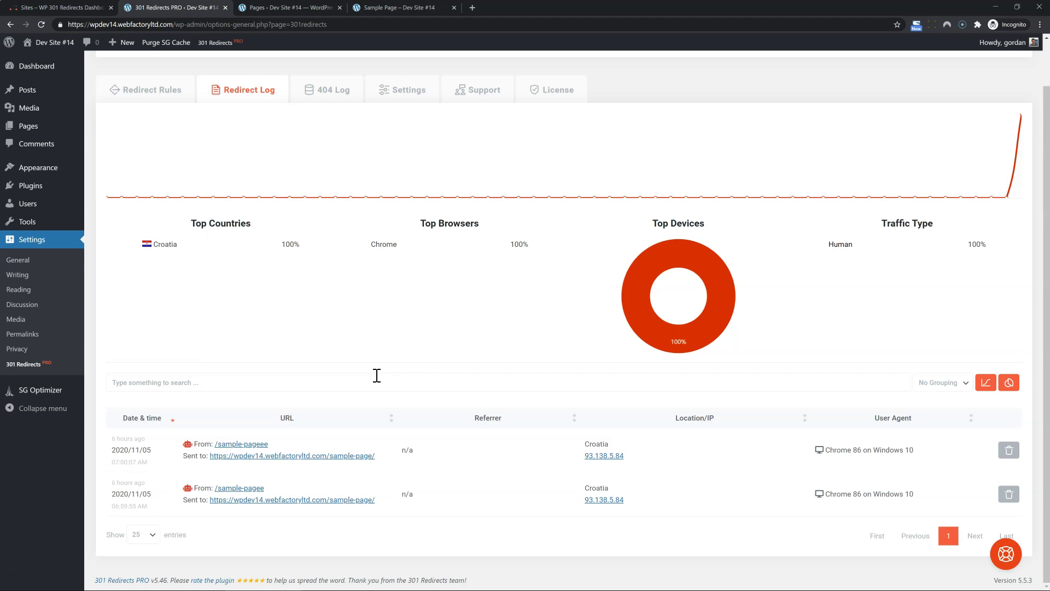
Go back to the plugin's General settings tab.
scroll(377, 375, "up", 1)
left_click(409, 142)
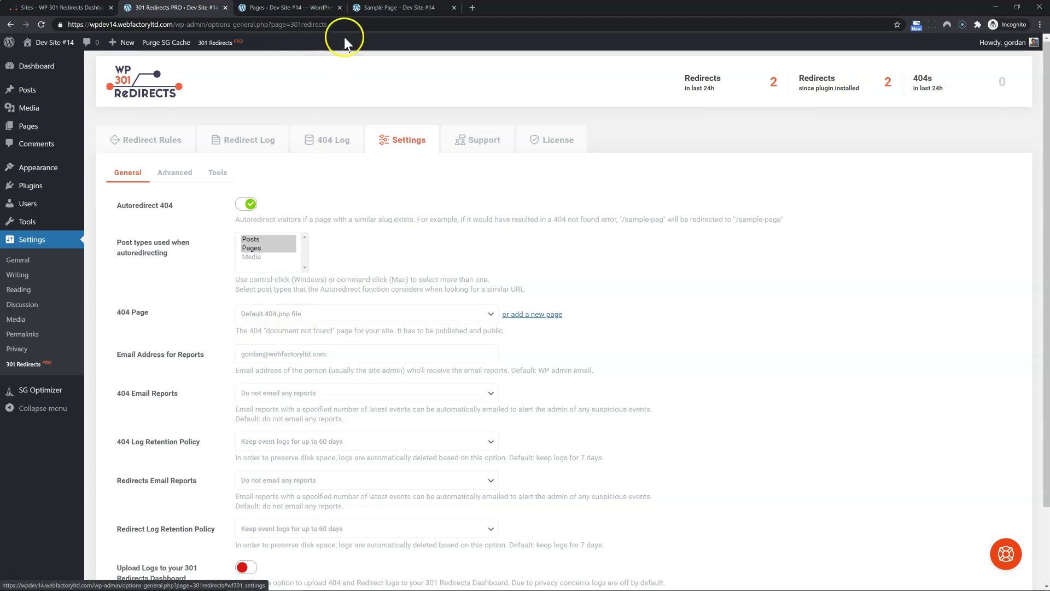
Load the nonexistent address /aaaddddff on the site.
left_click(394, 9)
key("ctrl+l")
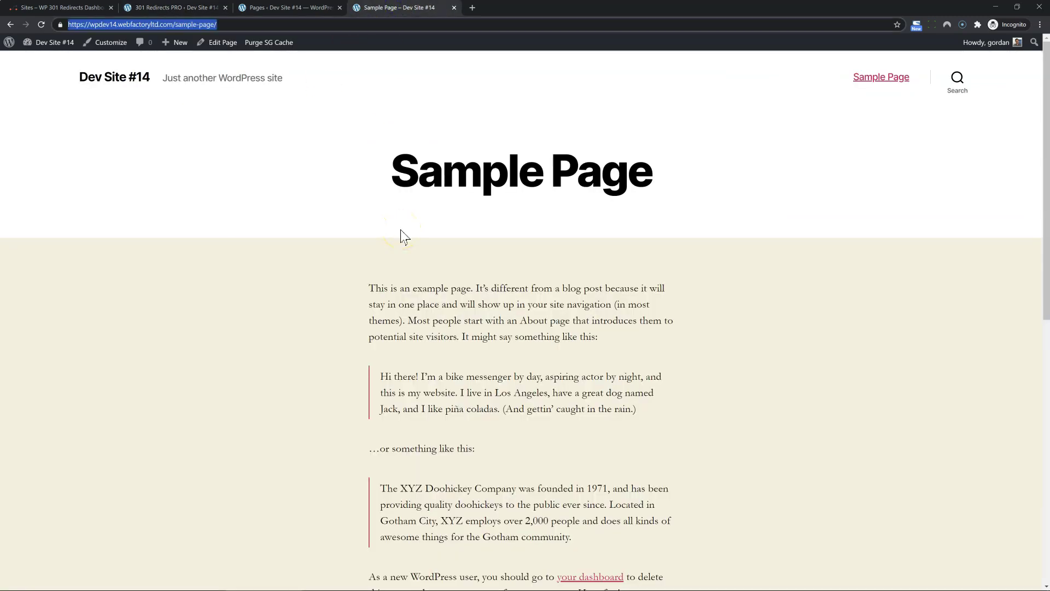
key("End")
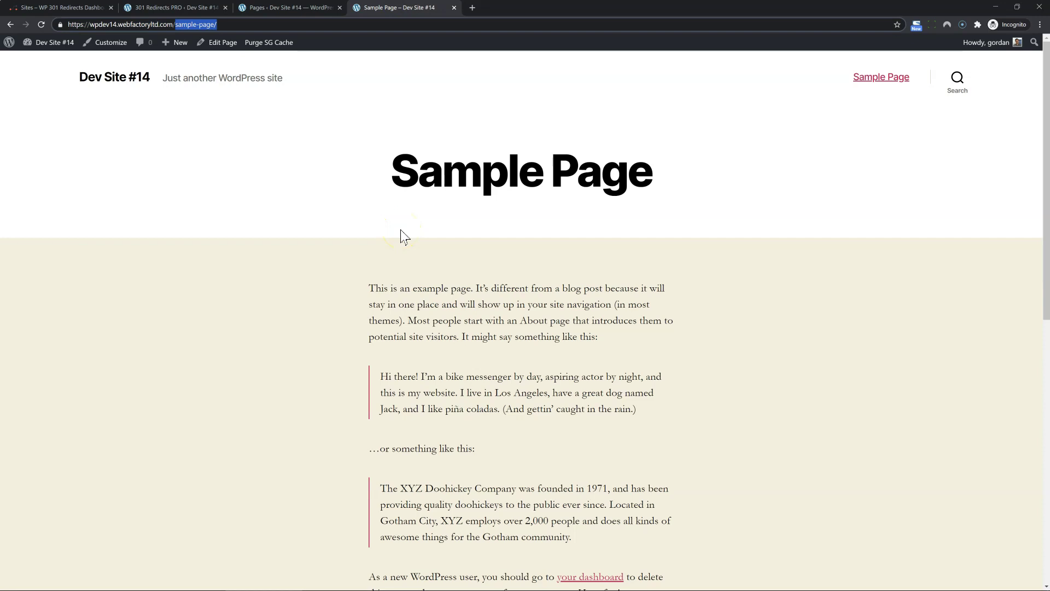
type("aaaddddff")
key("Return")
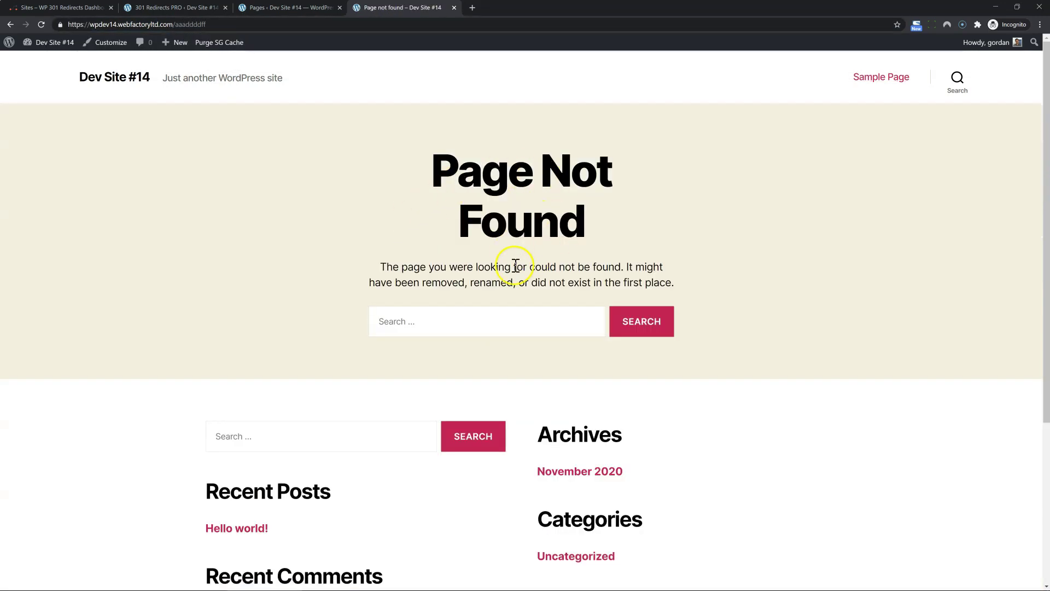
Set the plugin's 404 Page to Sample Page and save the settings.
left_click(281, 8)
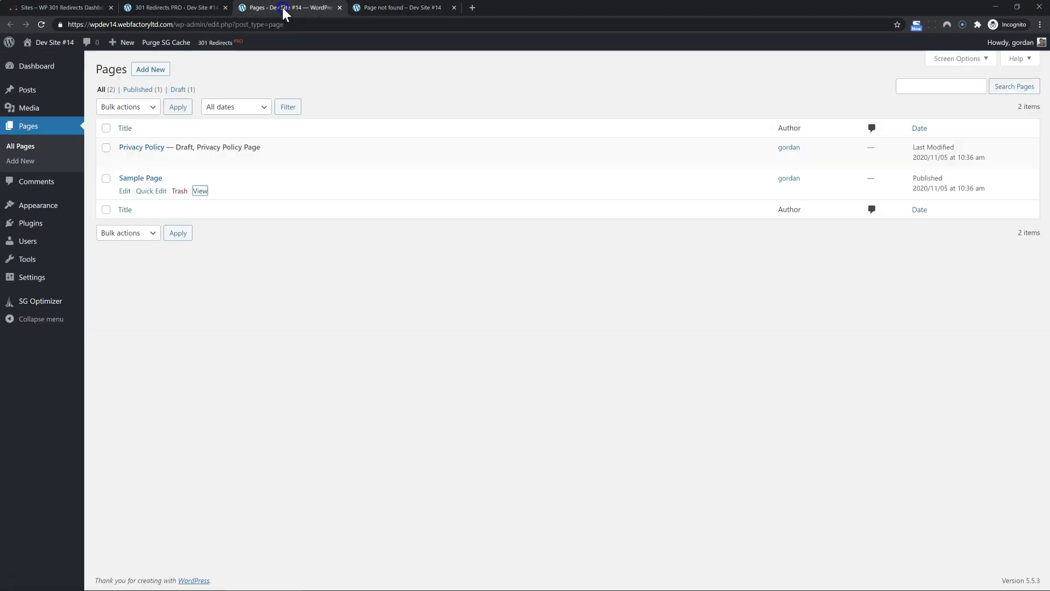
left_click(188, 8)
left_click(292, 312)
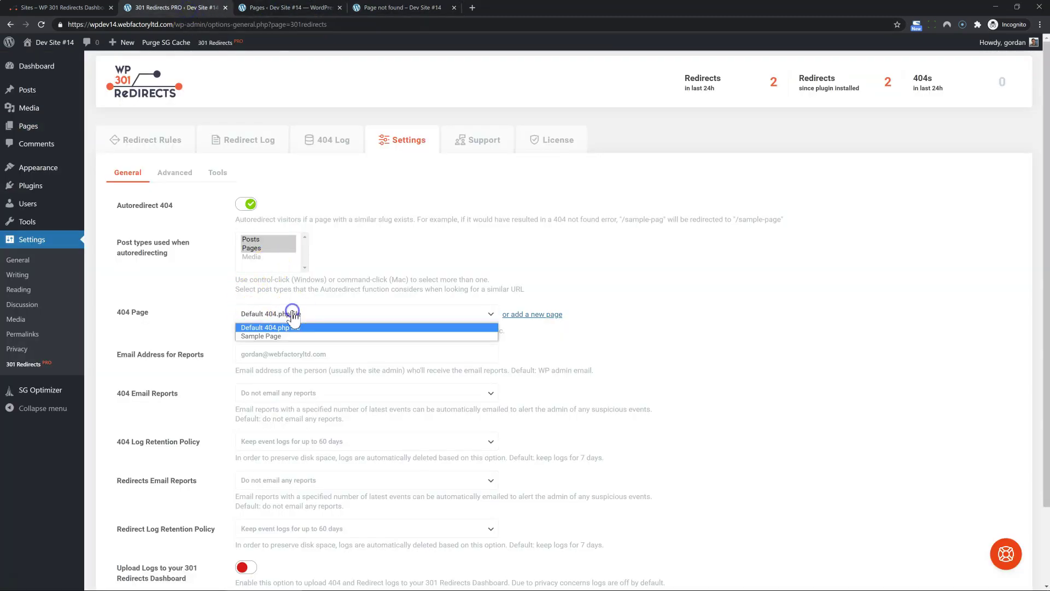
left_click(282, 336)
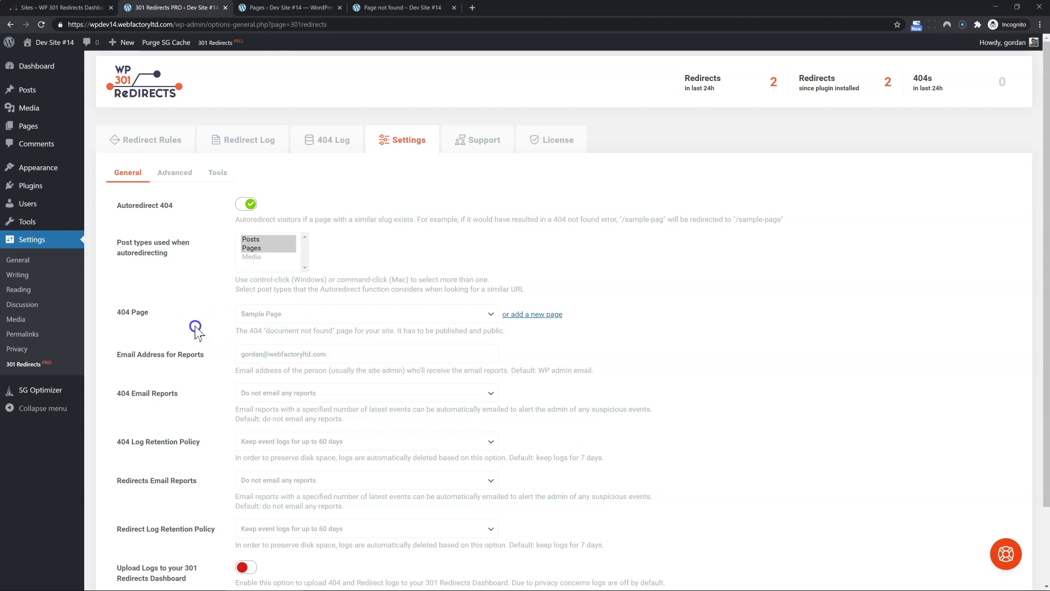
scroll(195, 328, "down", 3)
left_click(259, 522)
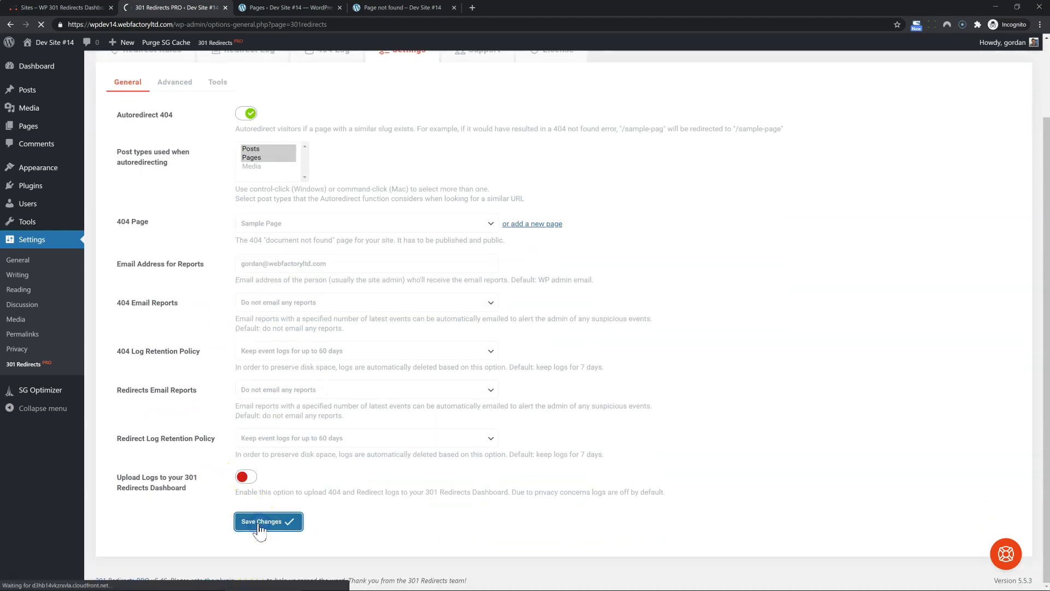
Reload the /aaaddddff address to confirm it now shows the Sample Page.
left_click(403, 8)
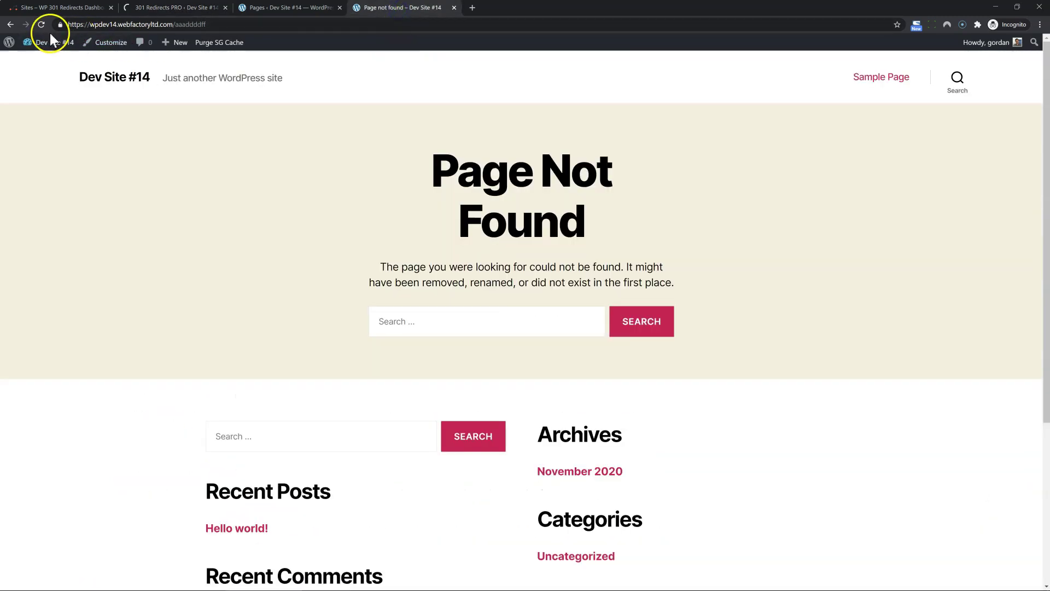
left_click(41, 24)
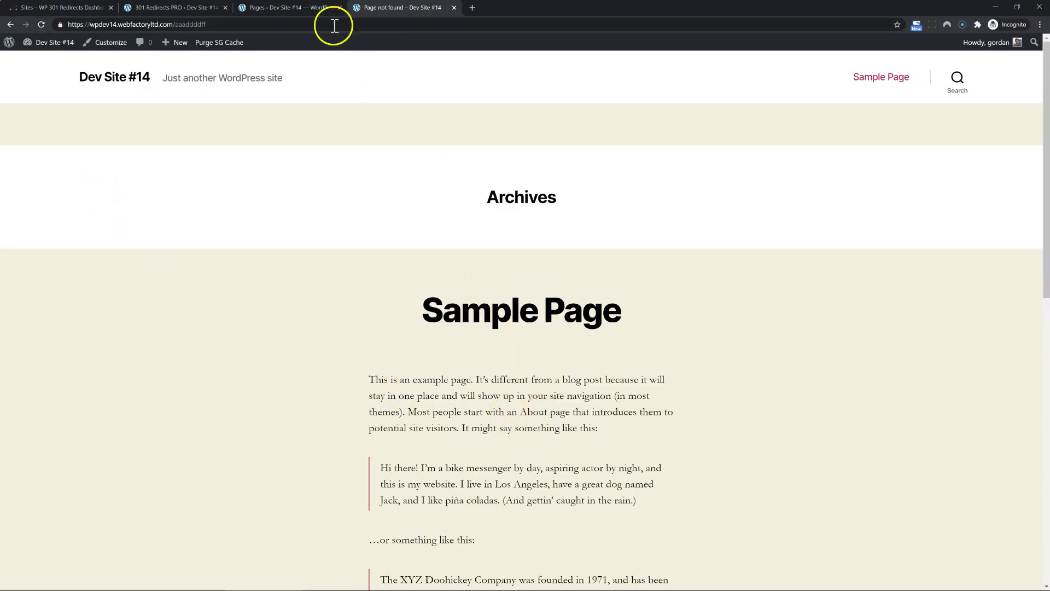
left_click(290, 8)
left_click(176, 8)
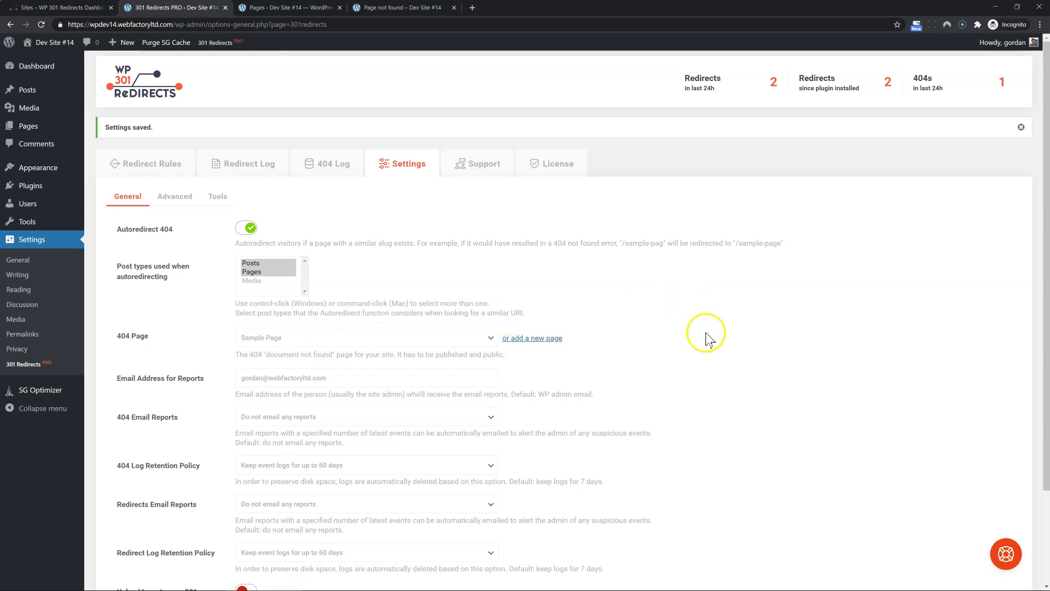
Look over the reports email field and 404 email report frequency, leaving both unchanged.
scroll(751, 327, "down", 1)
scroll(750, 326, "down", 1)
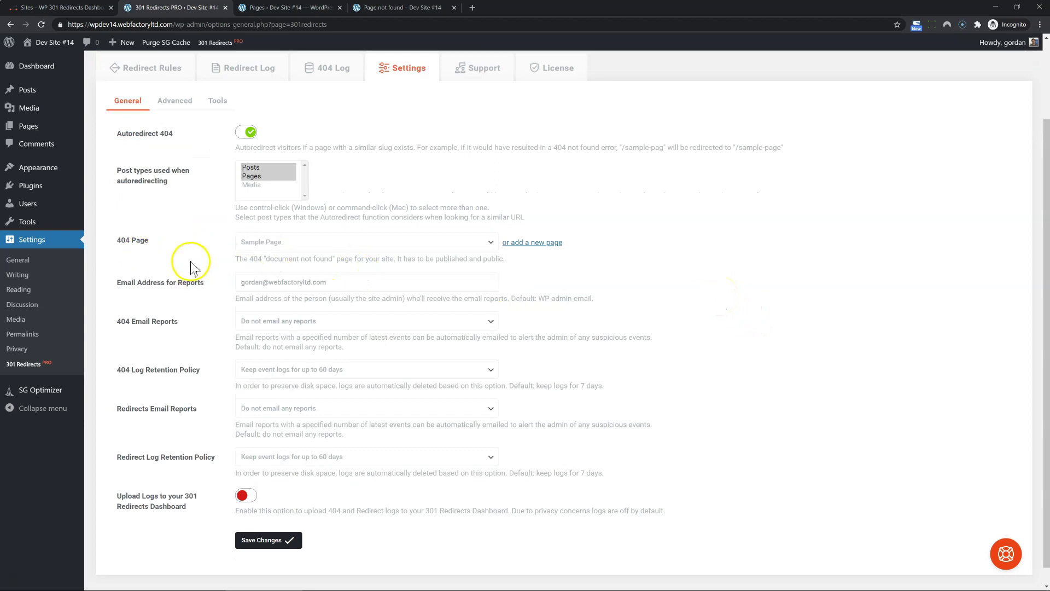
left_click(379, 284)
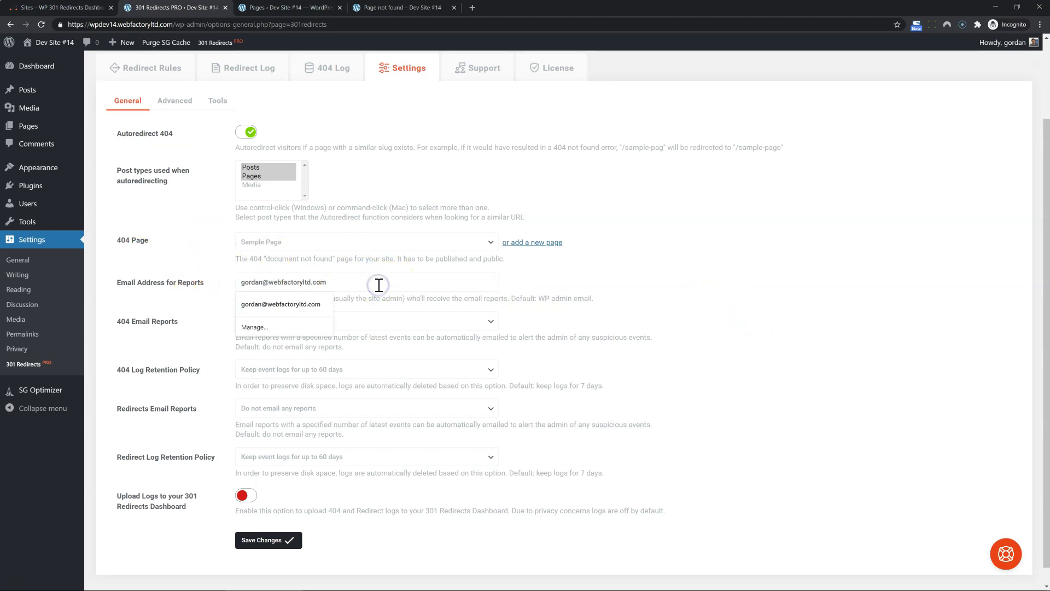
left_click(573, 281)
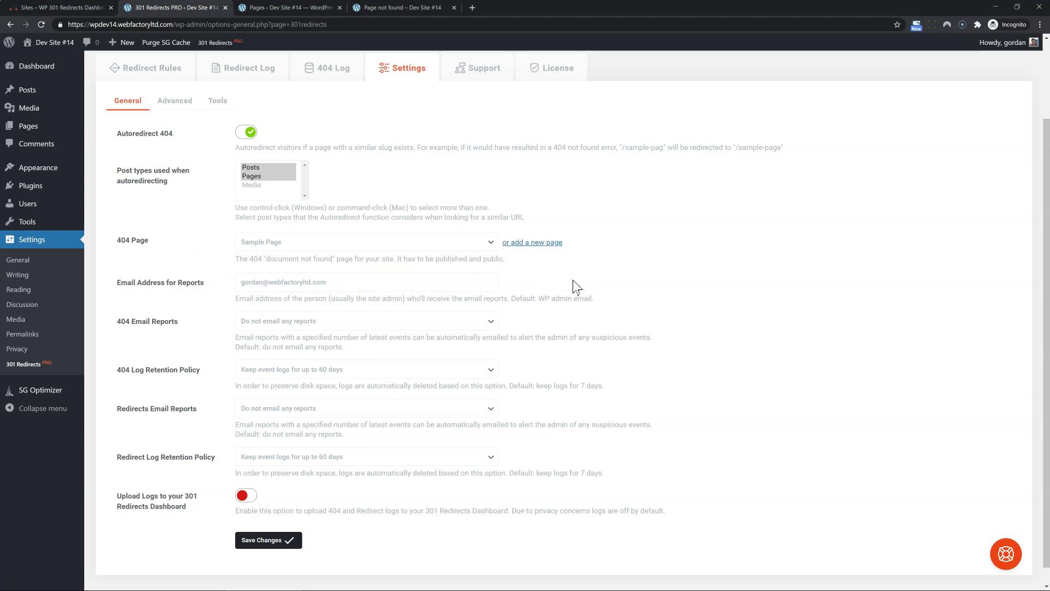
left_click(374, 281)
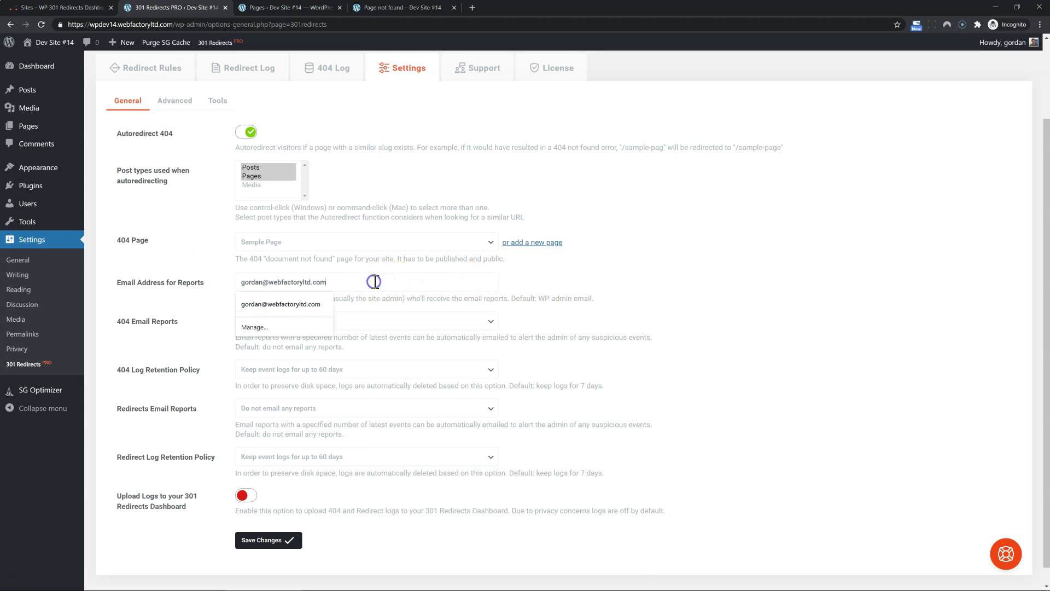
left_click(557, 281)
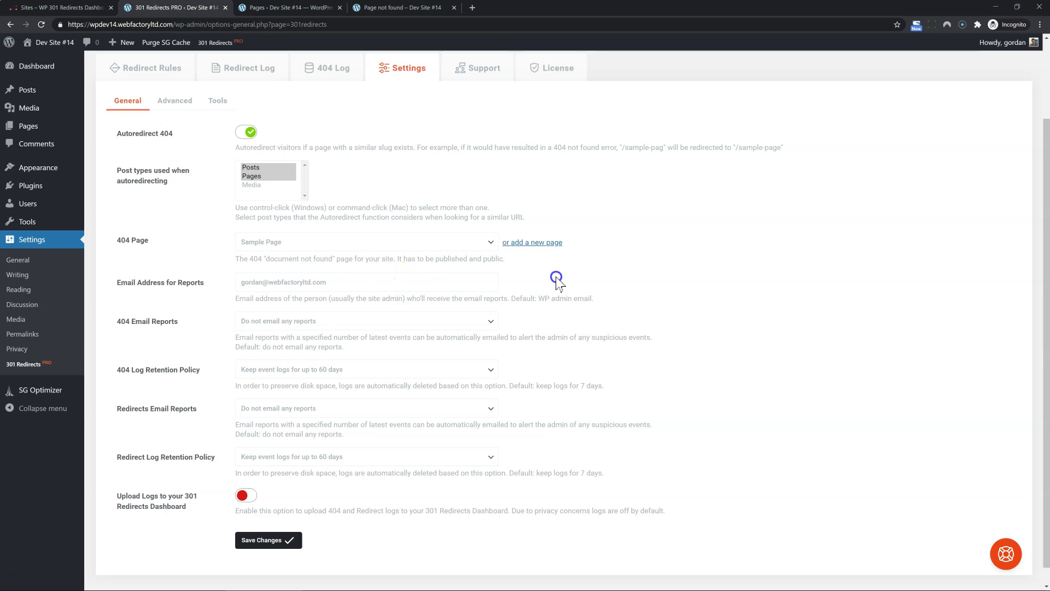
left_click(368, 322)
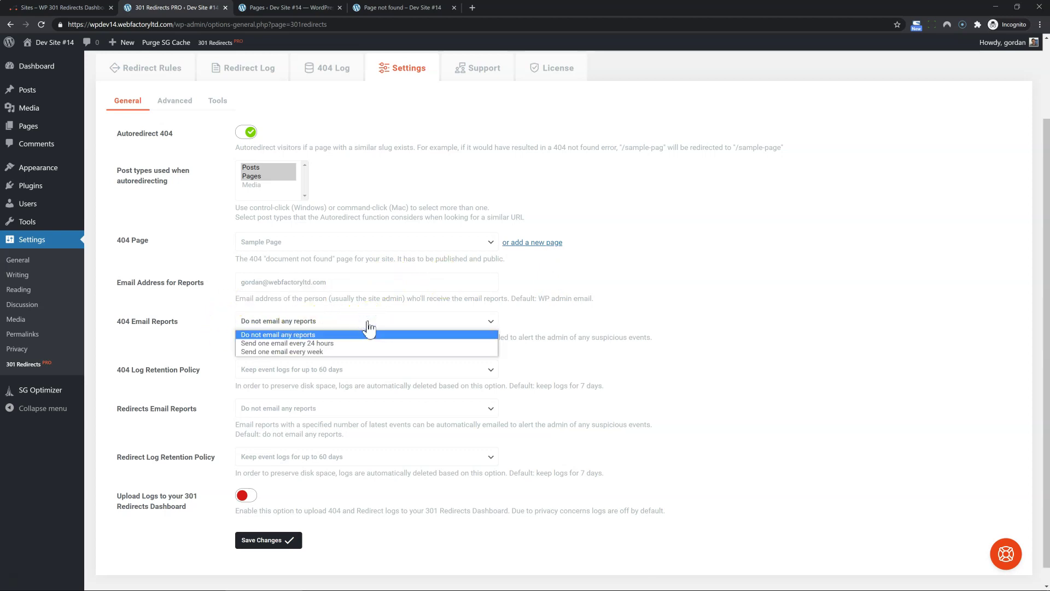
left_click(361, 328)
left_click(660, 280)
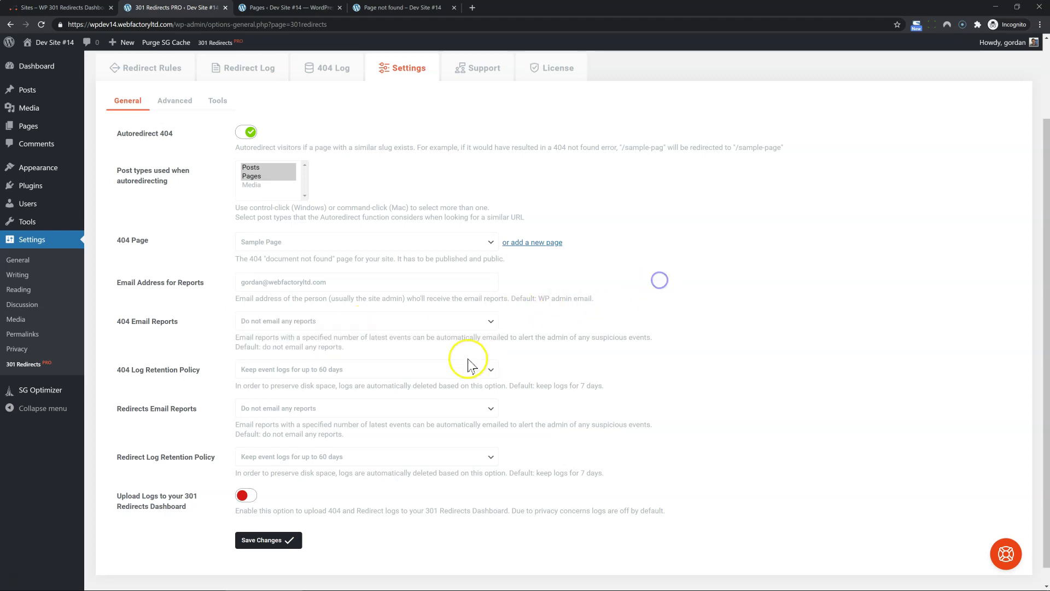
Set the 404 Log Retention Policy to keep a maximum of 1000 logged events.
left_click(393, 374)
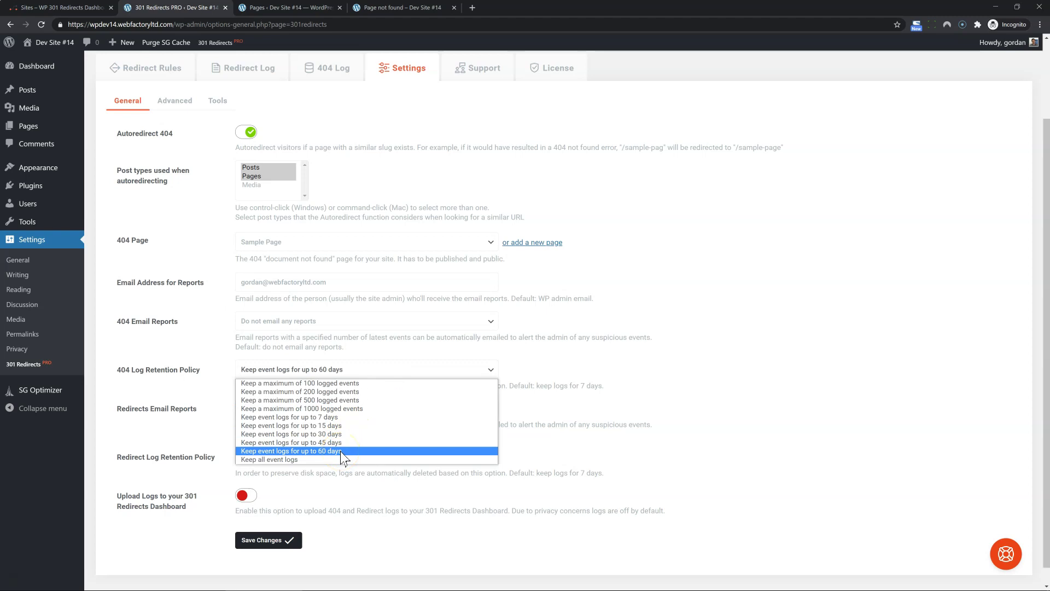
left_click(342, 400)
left_click(339, 371)
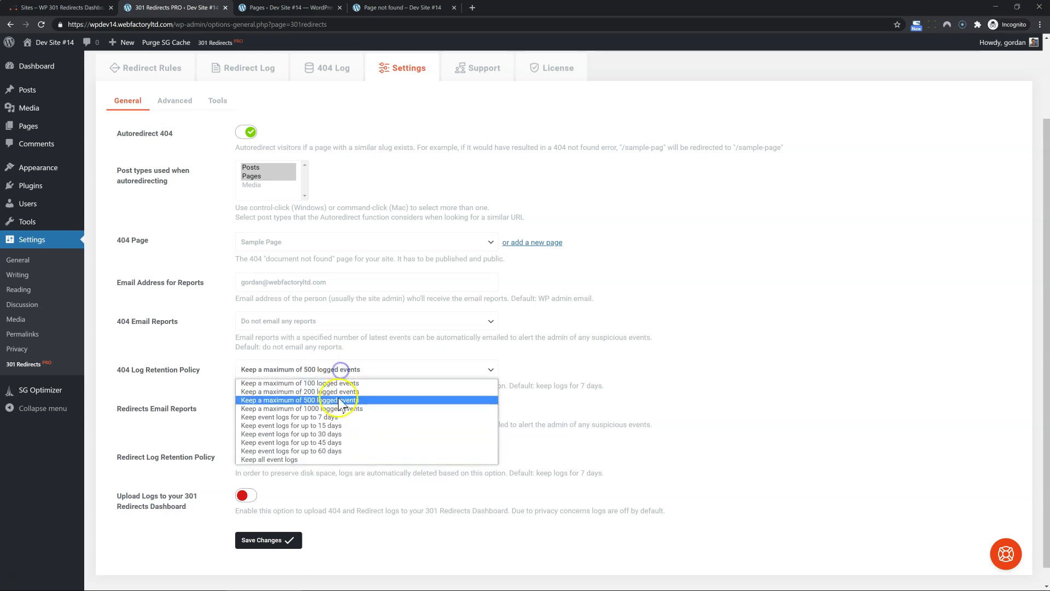
left_click(341, 409)
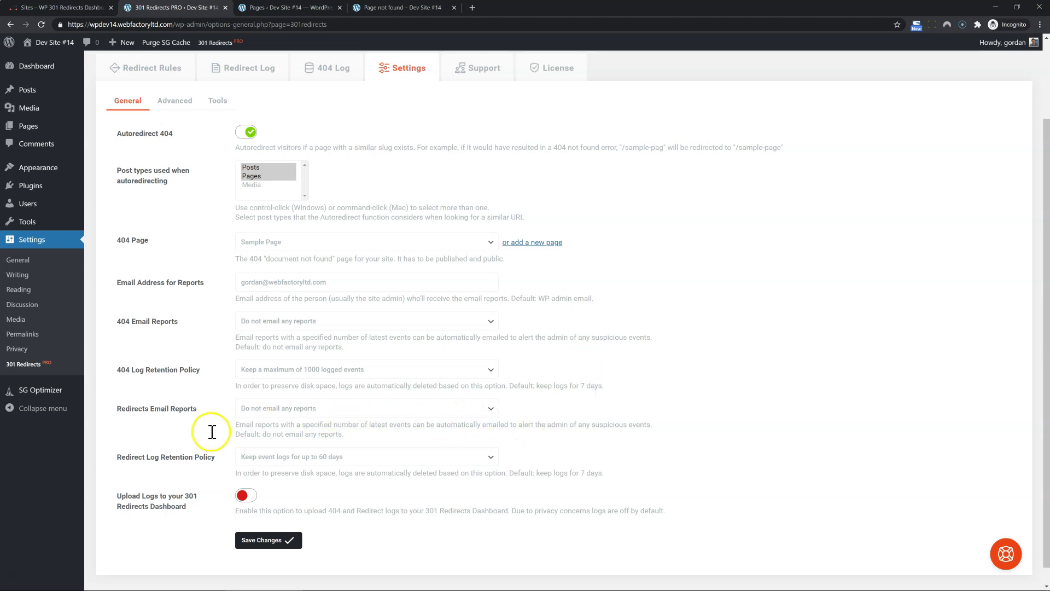
Enable 'Upload Logs to your 301 Redirects Dashboard' and save the General settings.
left_click(322, 412)
left_click(212, 395)
scroll(212, 396, "down", 1)
left_click(340, 439)
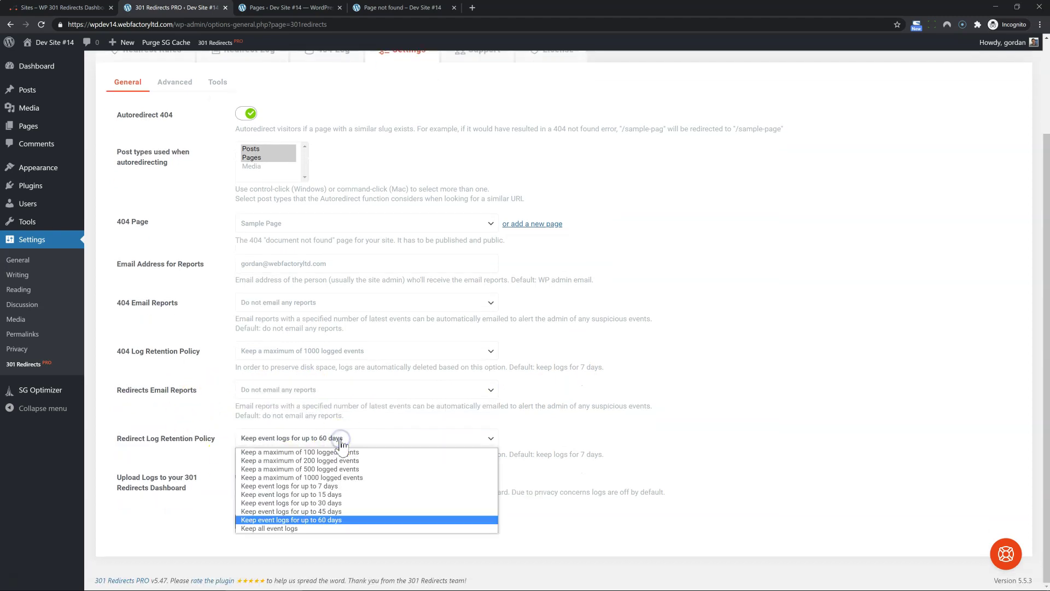
left_click(208, 409)
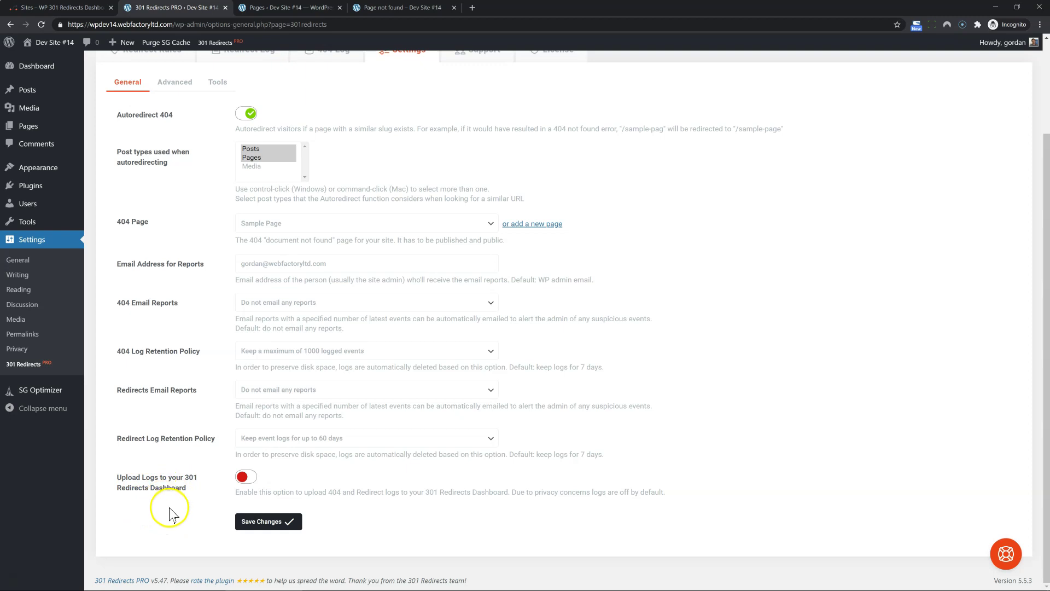
left_click(242, 476)
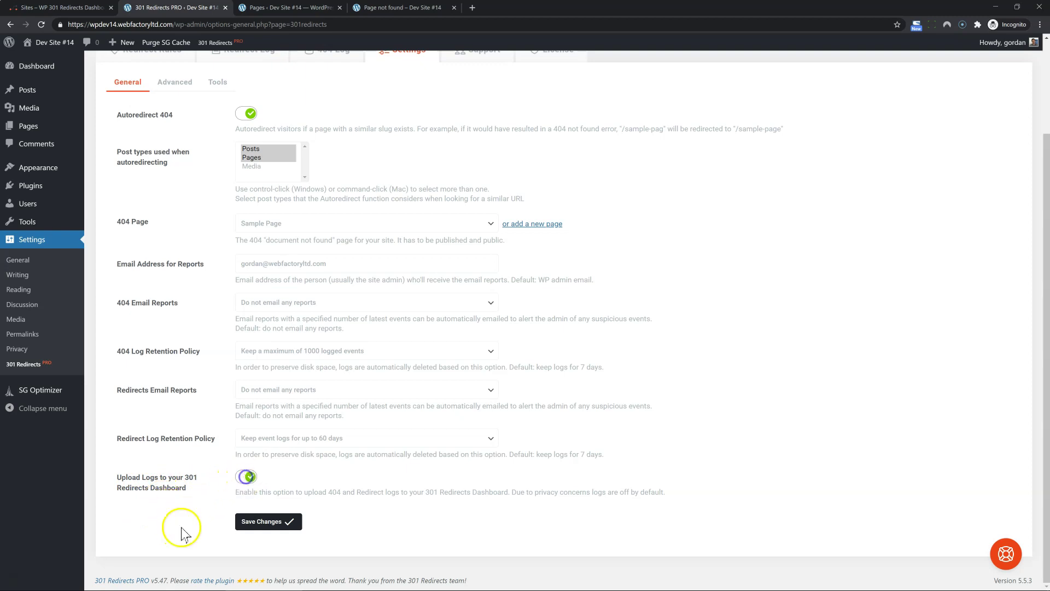
left_click(265, 525)
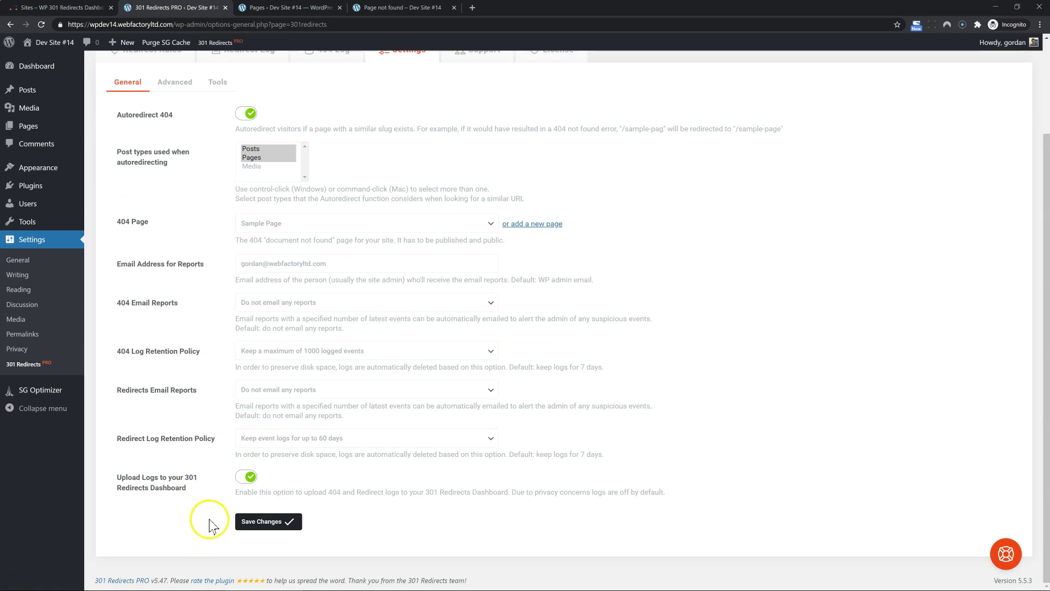
left_click(68, 10)
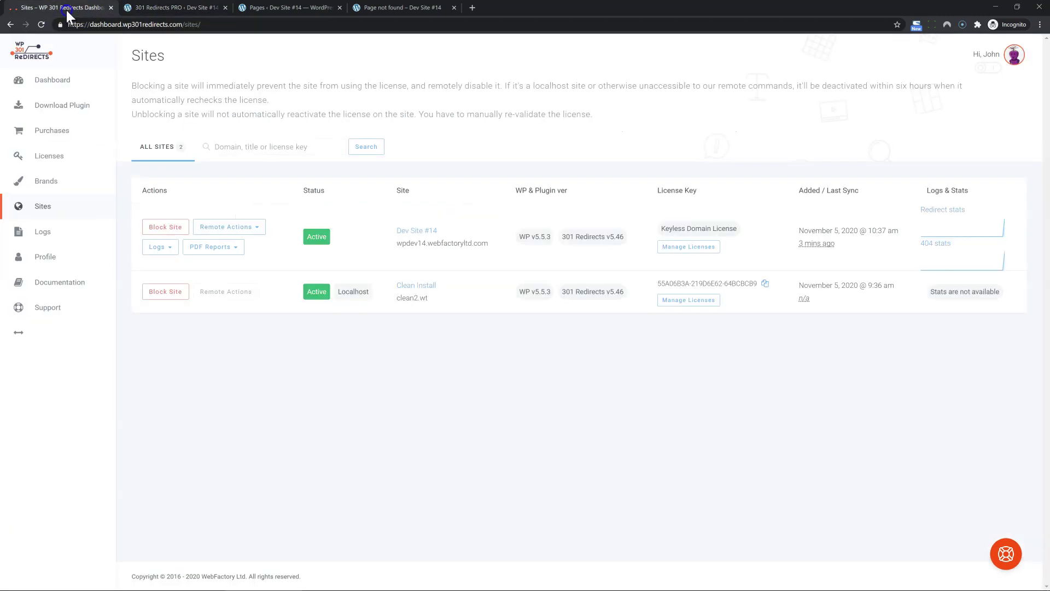
left_click(43, 231)
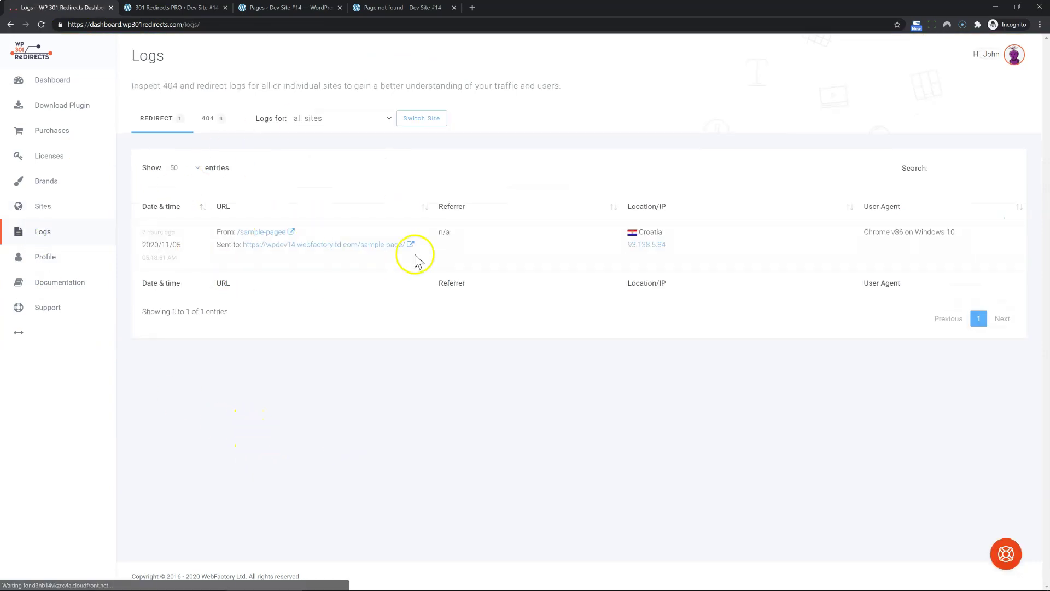
left_click(218, 118)
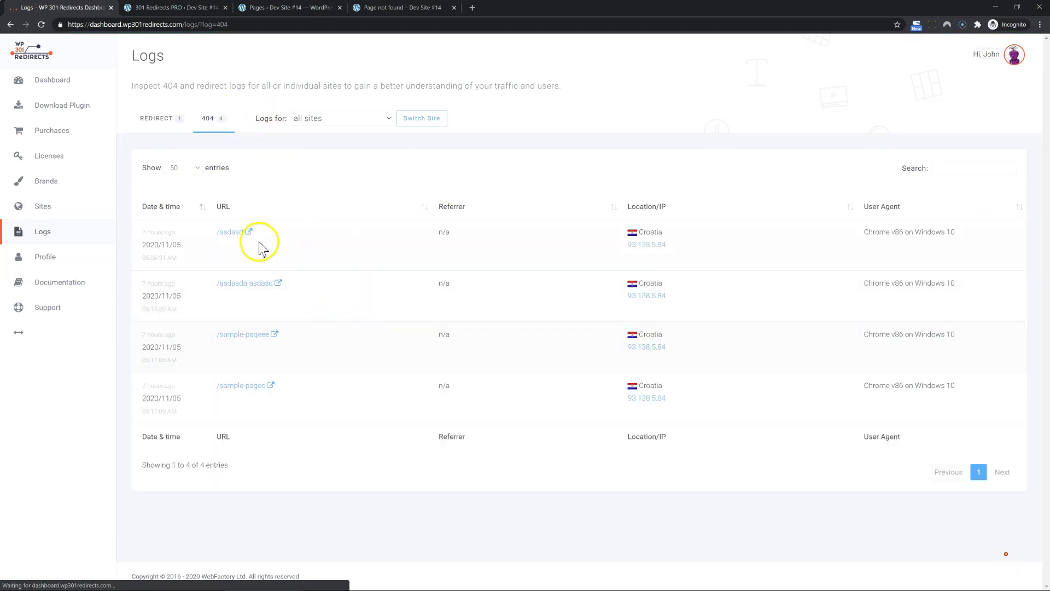
left_click(145, 11)
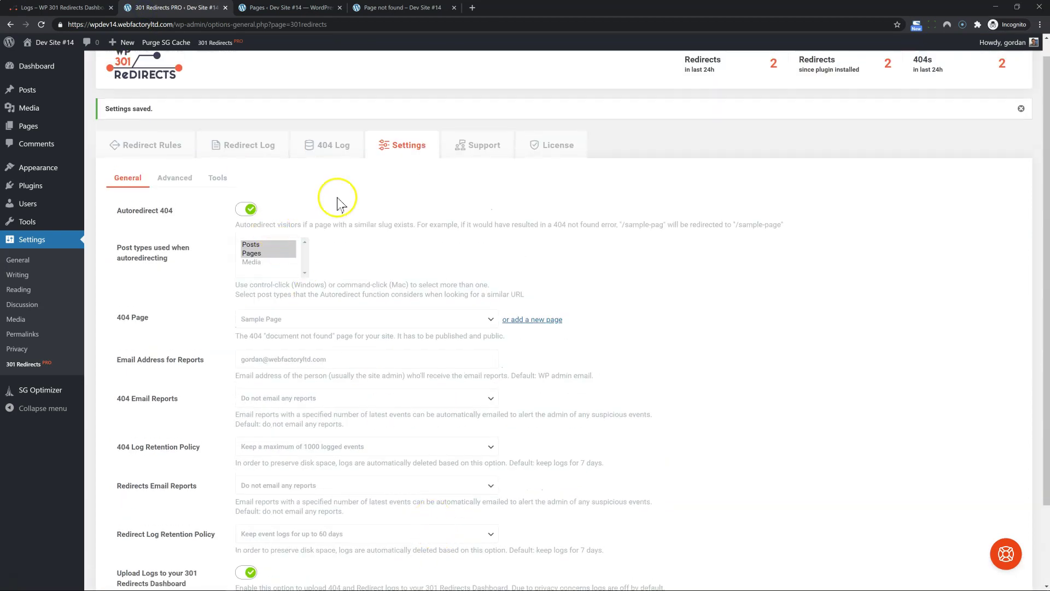
Enable 'Delete all tables and options when plugin is deleted' under Advanced, then view Tools.
left_click(174, 179)
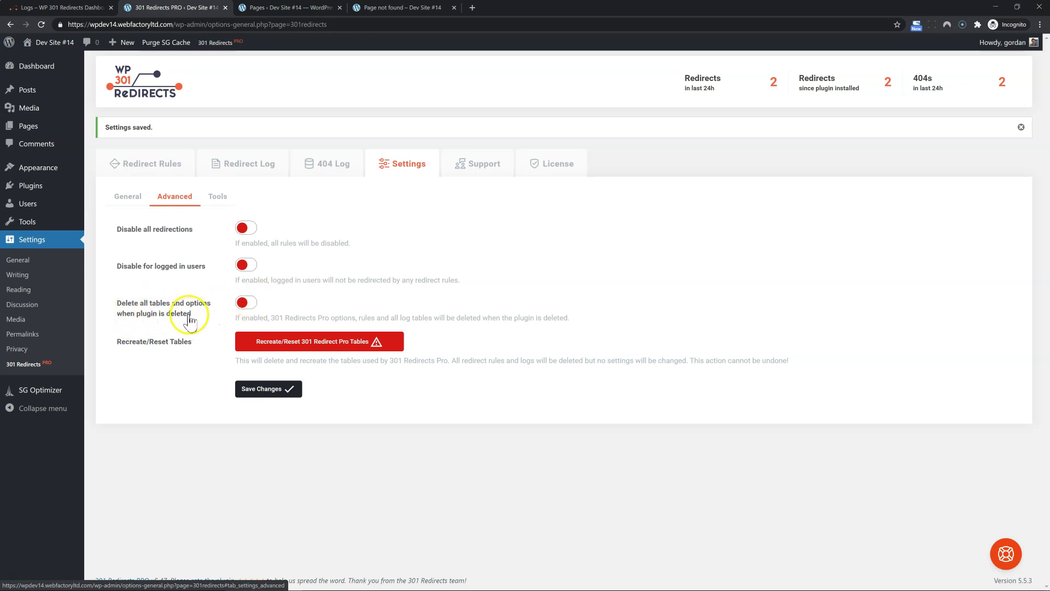
left_click(242, 303)
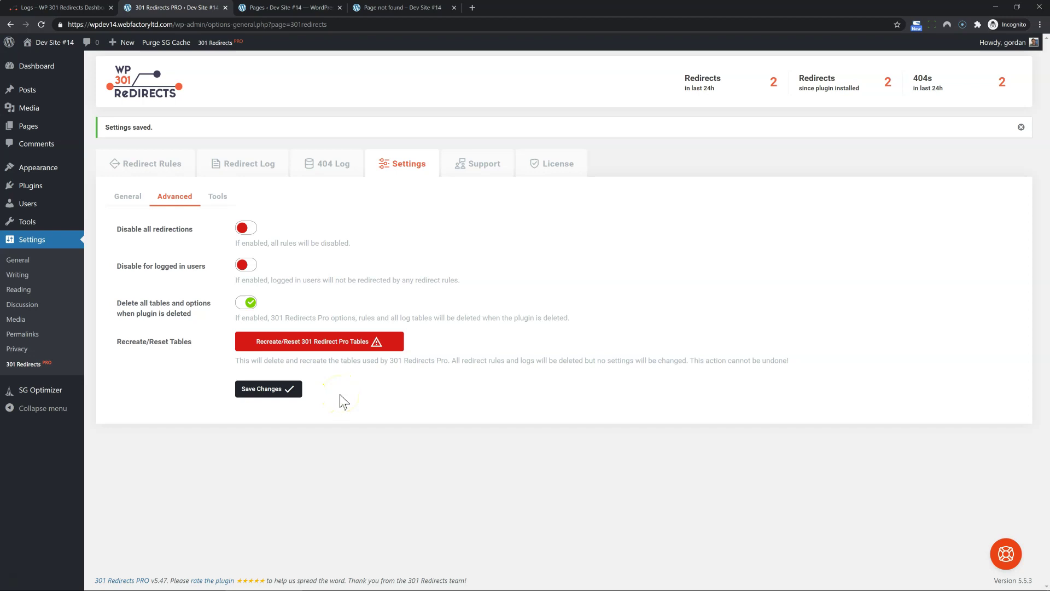
left_click(226, 200)
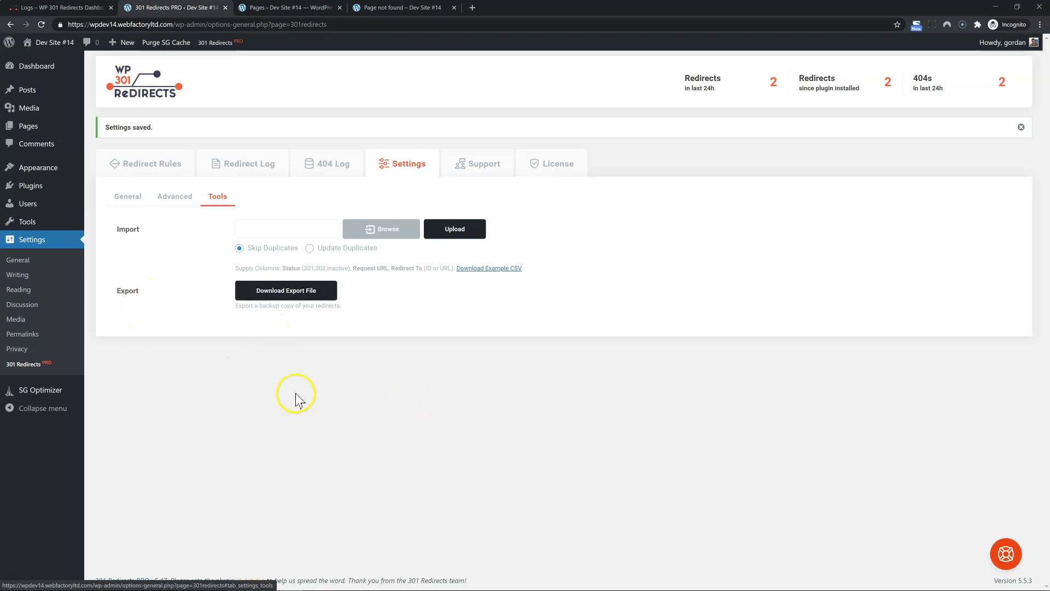
Browse the 404 Log and its grouping options without changing them.
left_click(317, 167)
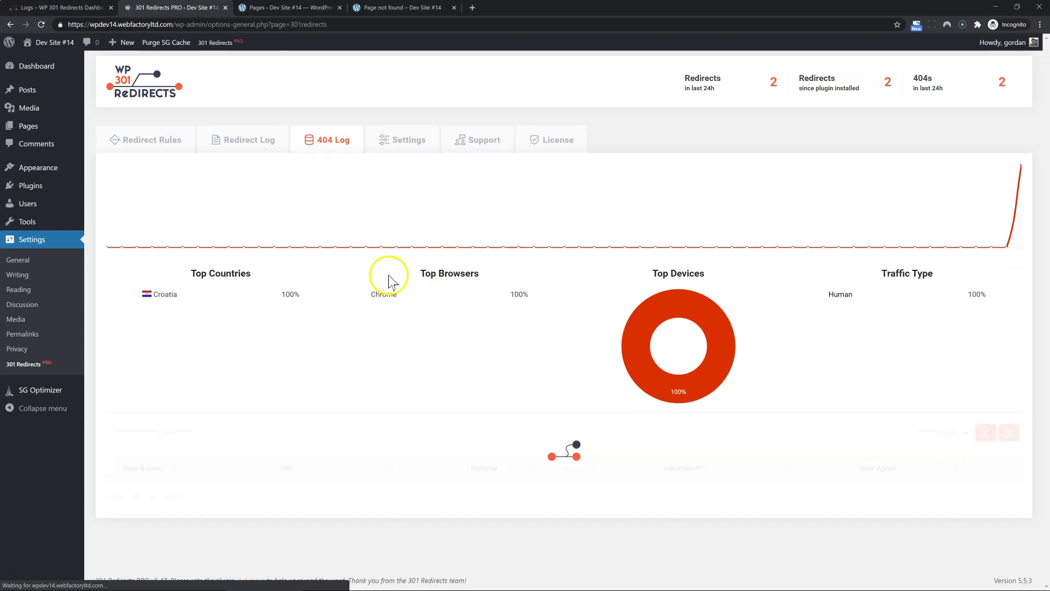
scroll(323, 372, "down", 2)
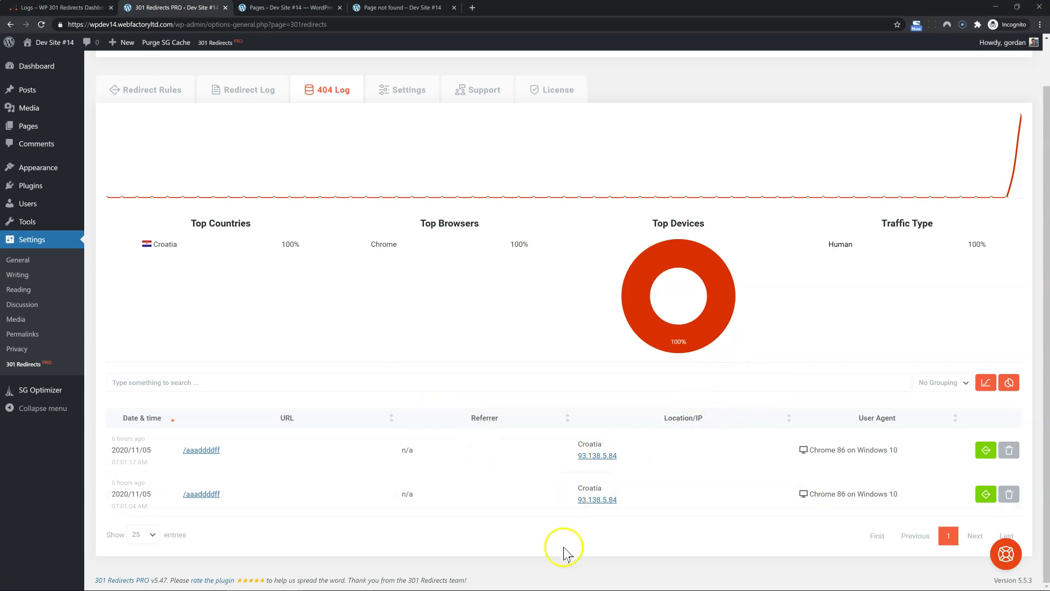
left_click(933, 382)
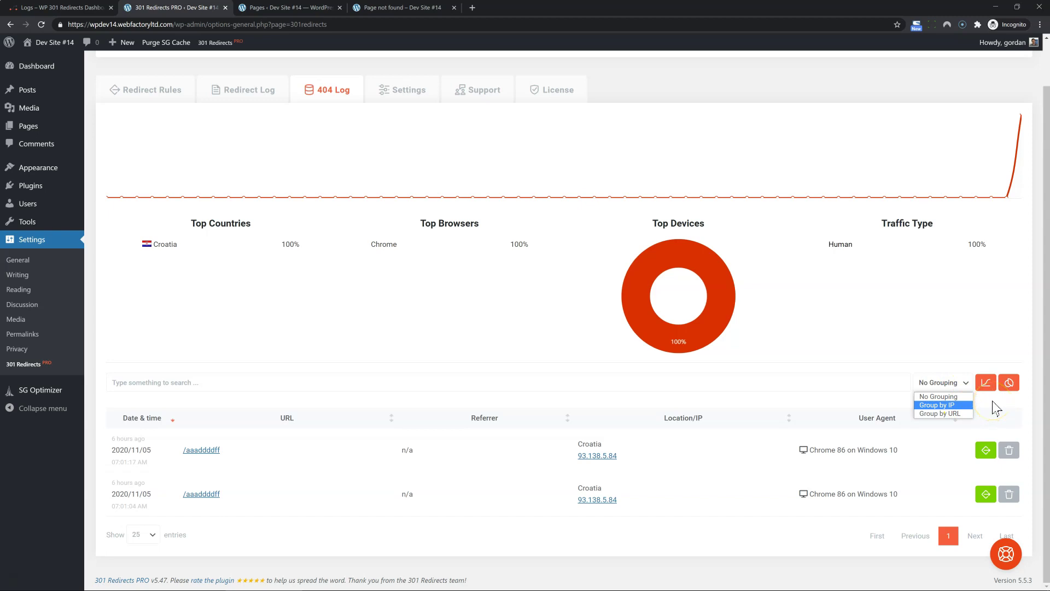
left_click(993, 406)
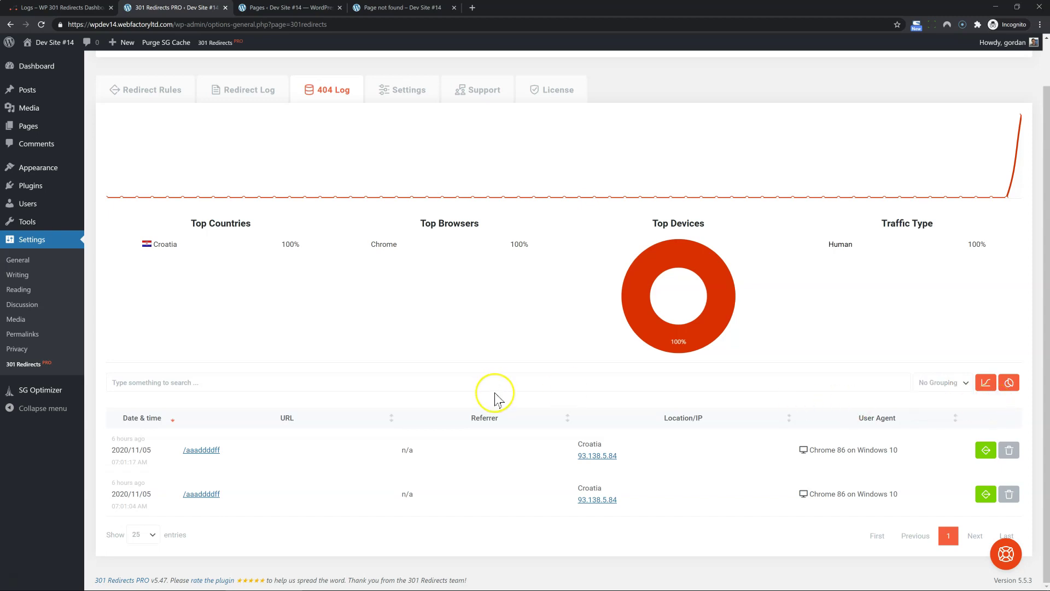
scroll(496, 392, "up", 1)
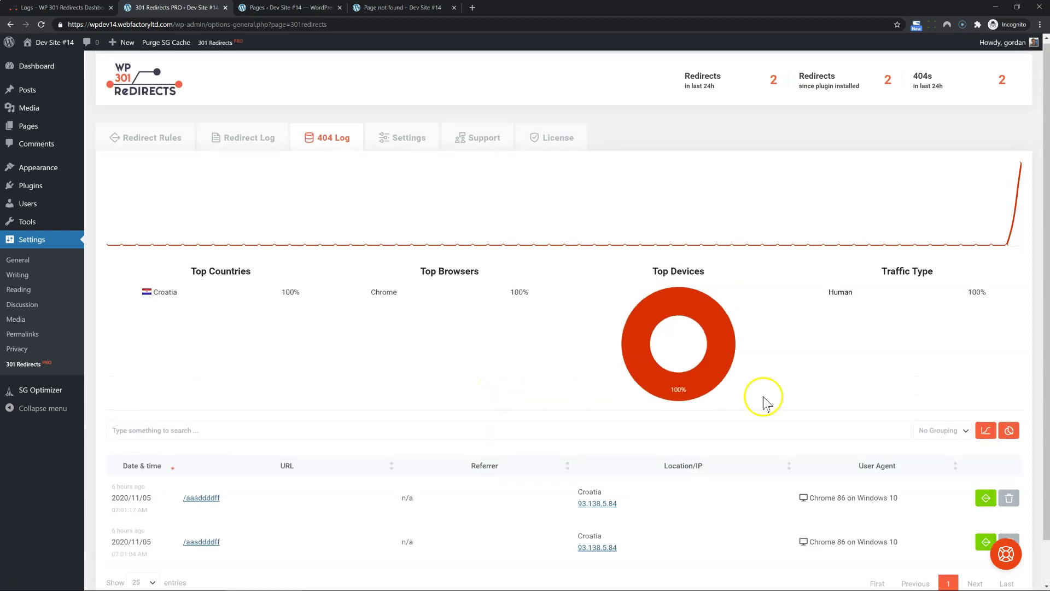
left_click(943, 430)
left_click(998, 459)
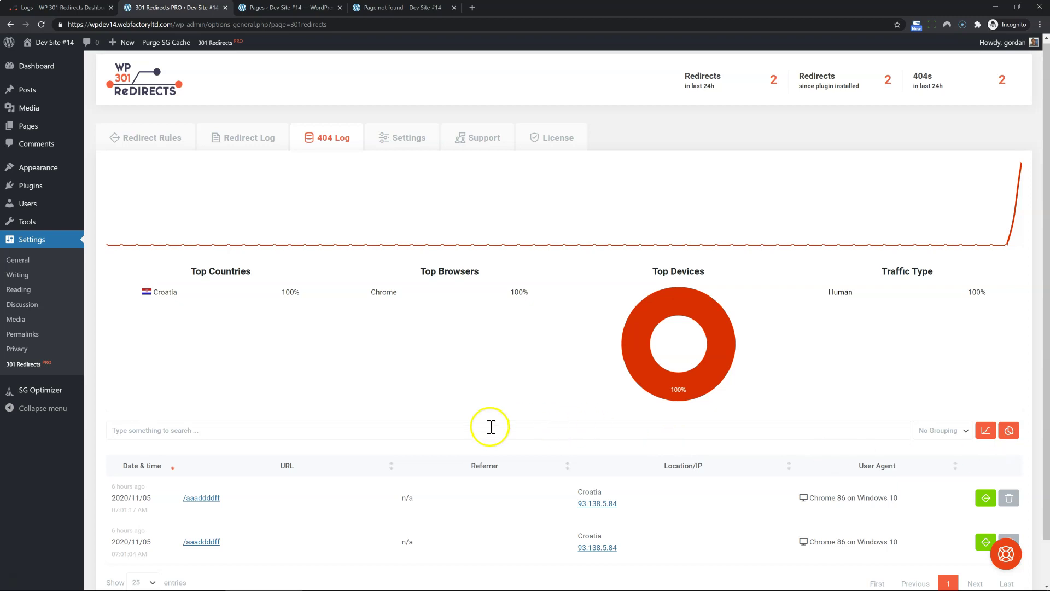
Create an enabled 301 redirect rule from the /aaaddddff 404 entry to /.
scroll(618, 447, "down", 1)
left_click(1007, 451)
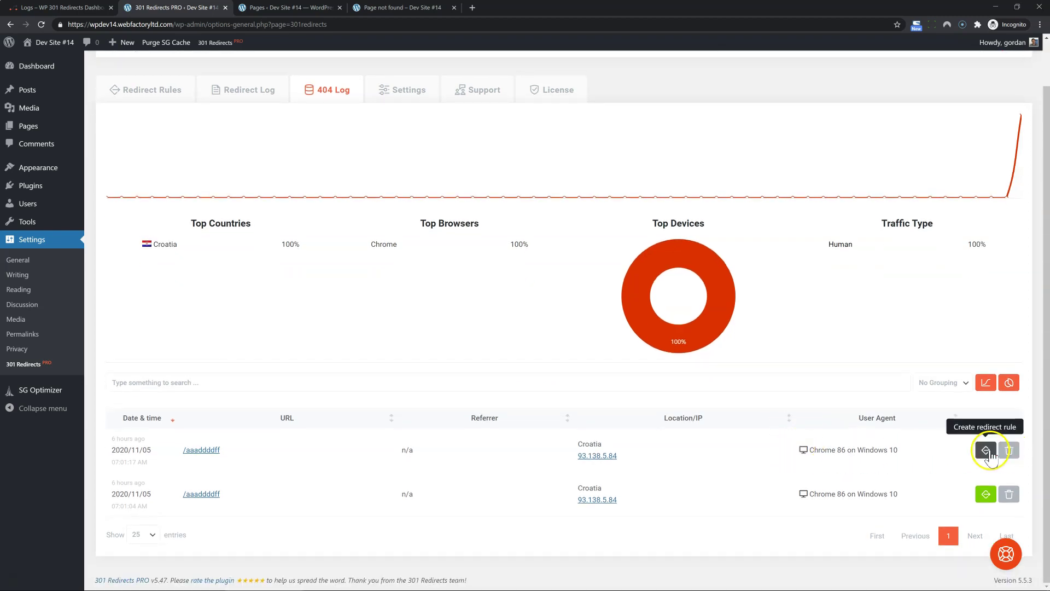
left_click(986, 451)
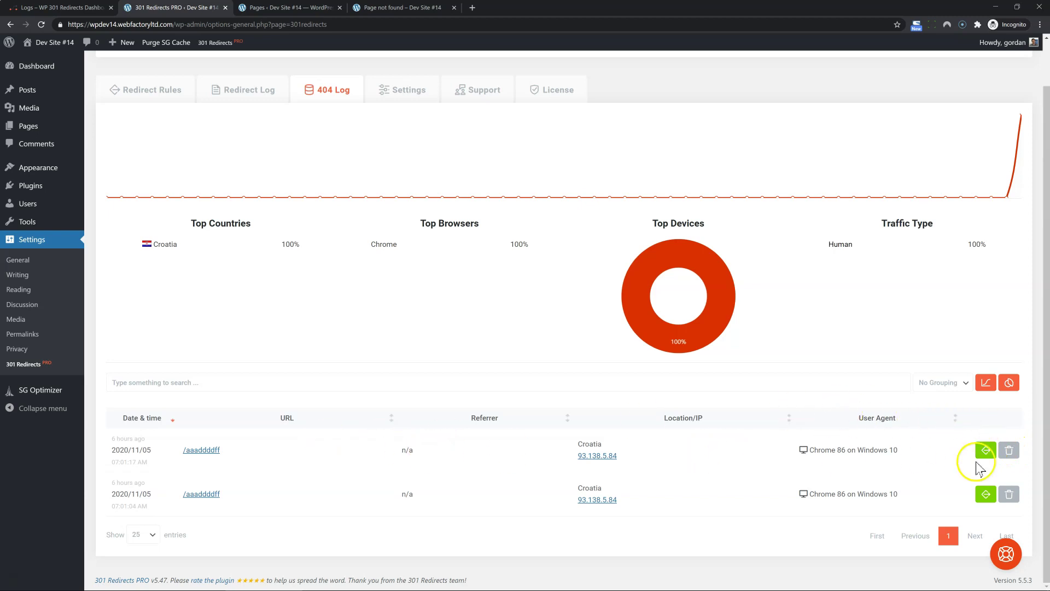
left_click(986, 450)
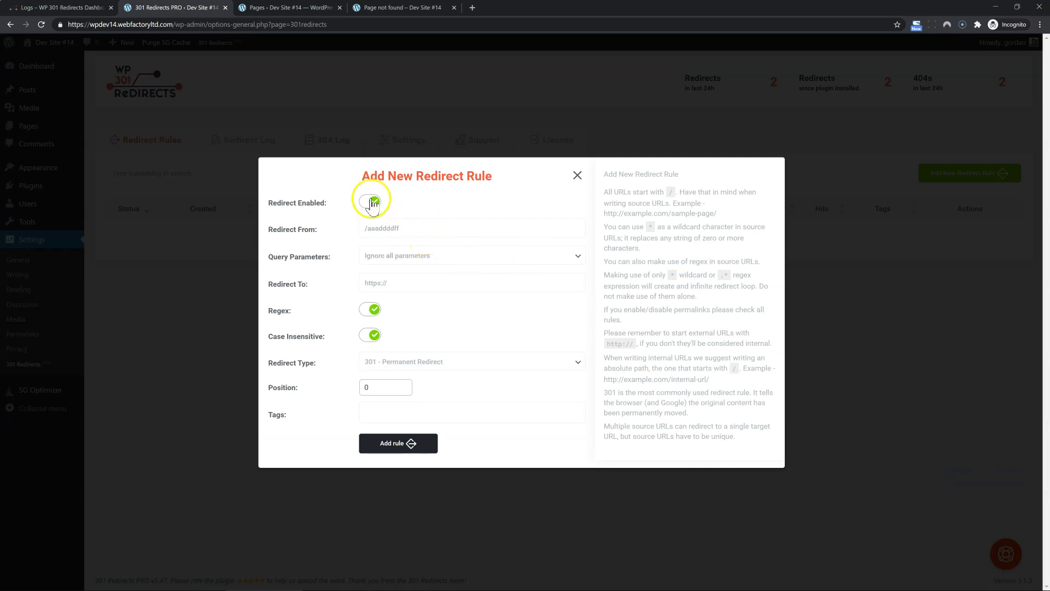
left_click(389, 441)
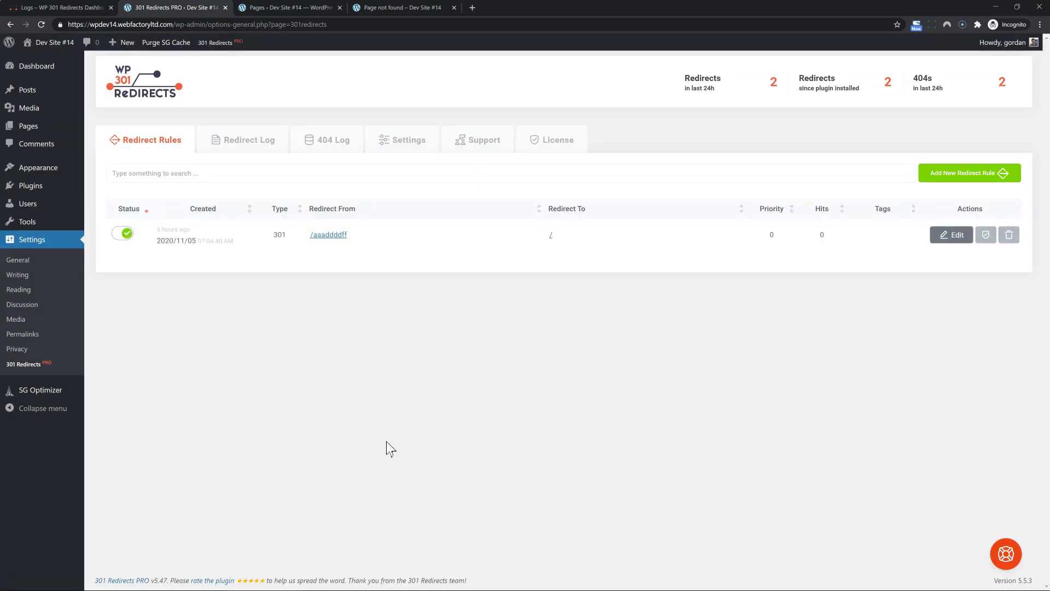
Look through the redirect log charts, then return to the Redirect Rules list showing /aaaddddff.
left_click(239, 141)
scroll(345, 350, "down", 1)
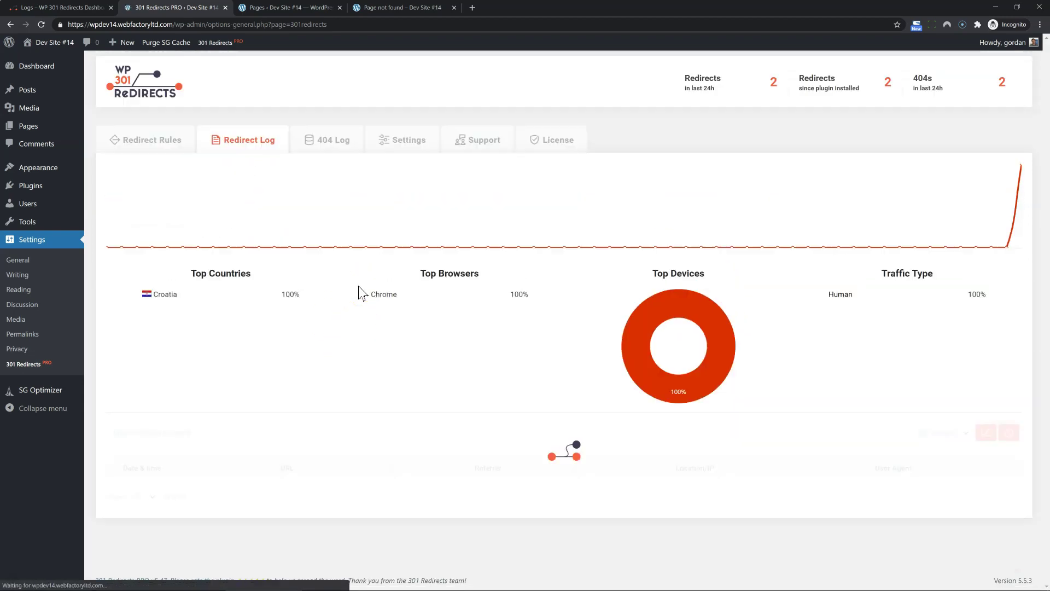
scroll(334, 366, "down", 1)
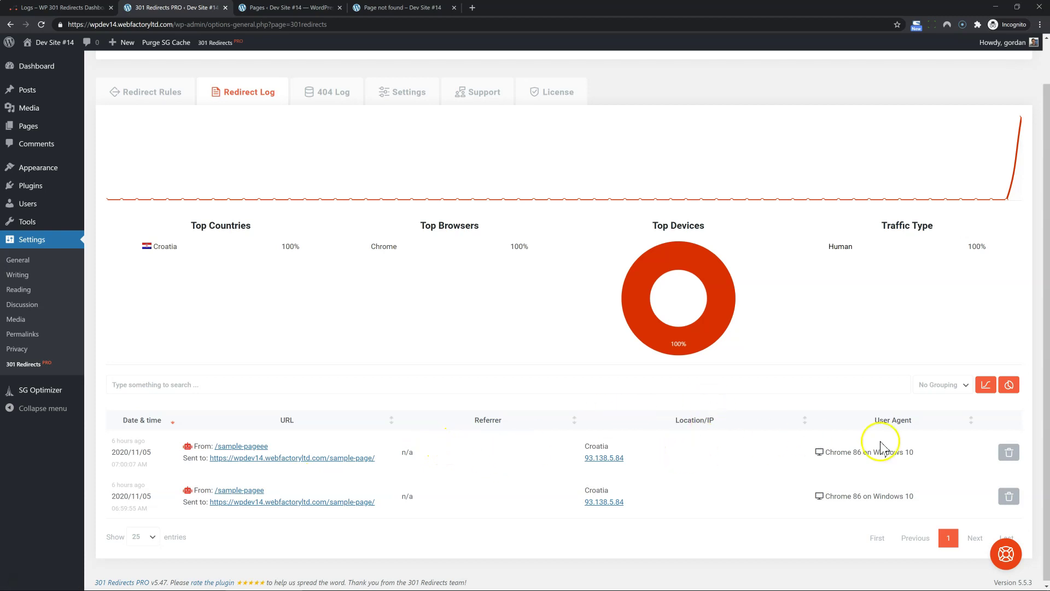
scroll(879, 445, "up", 1)
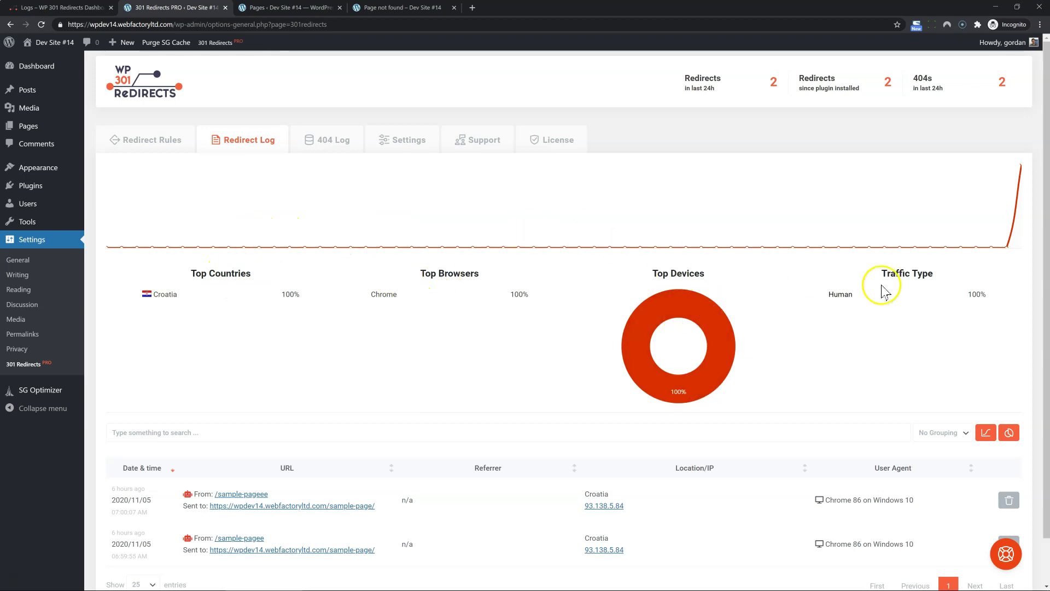
mouse_move(1016, 167)
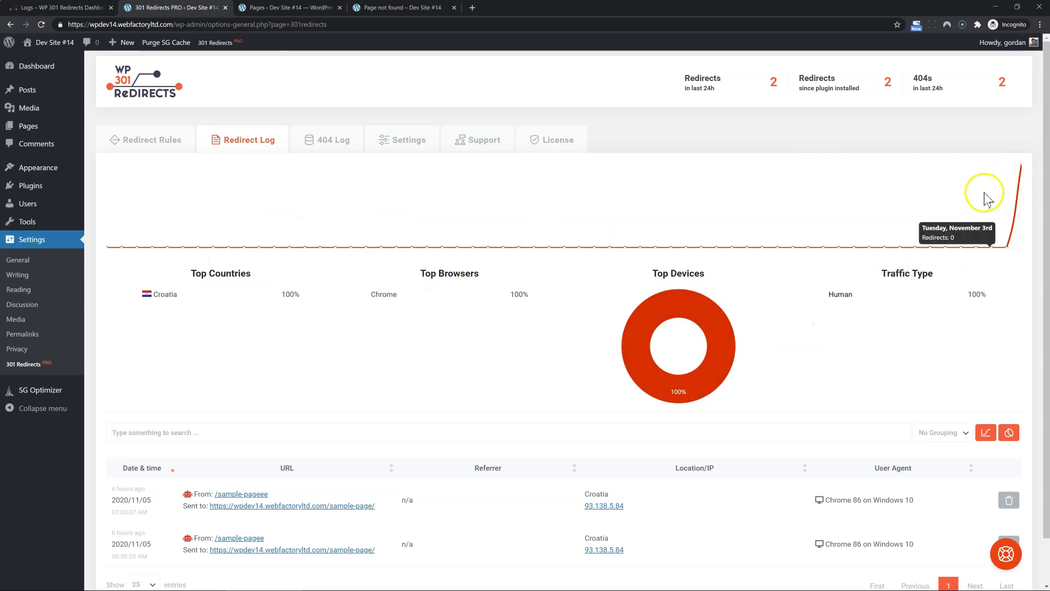
left_click(143, 141)
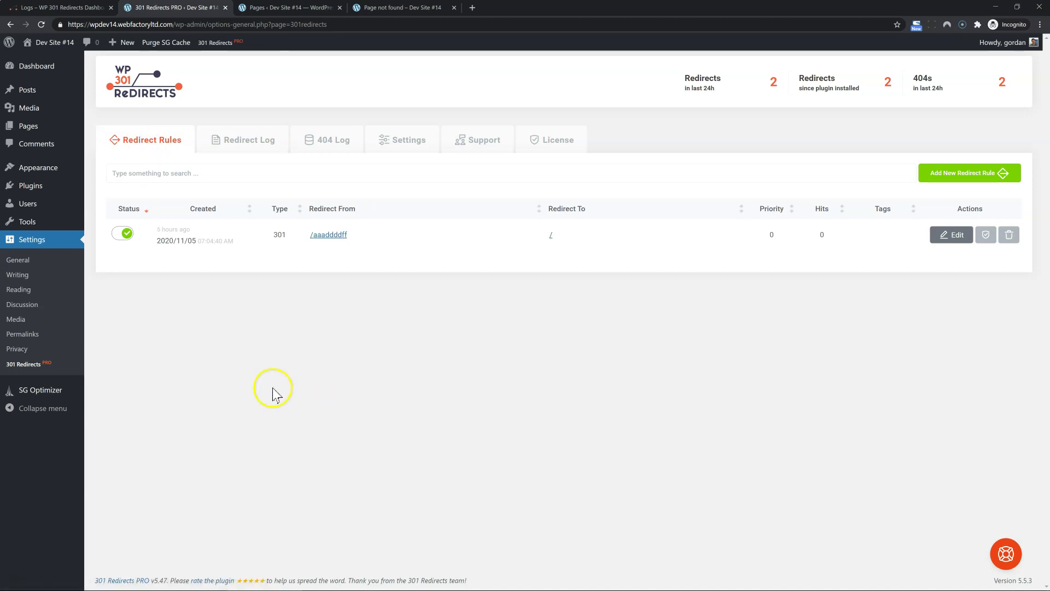
Switch the /aaaddddff redirect rule off and then back on.
left_click(125, 240)
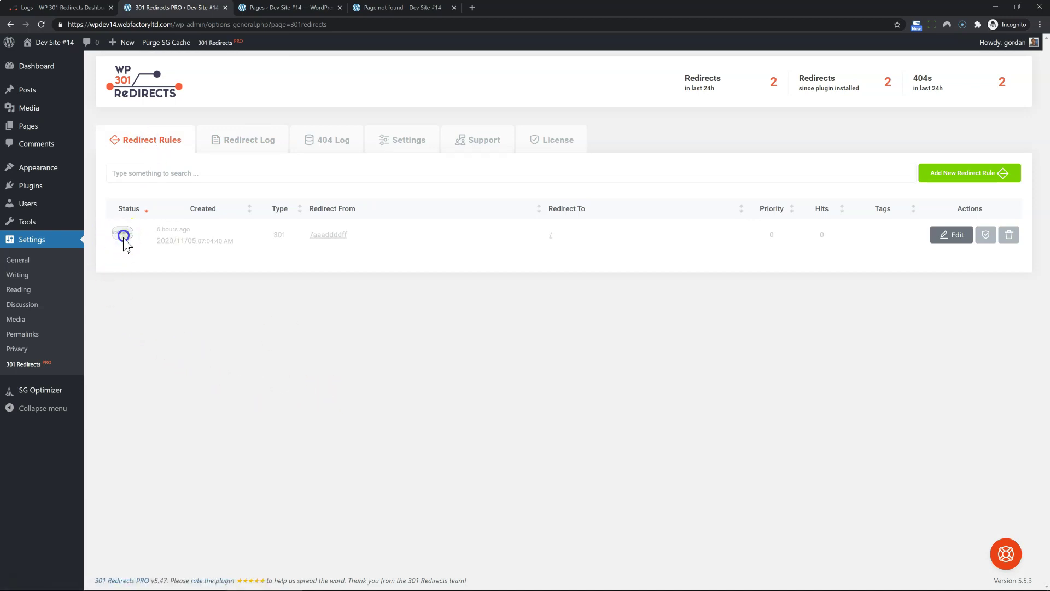
left_click(139, 393)
left_click(123, 233)
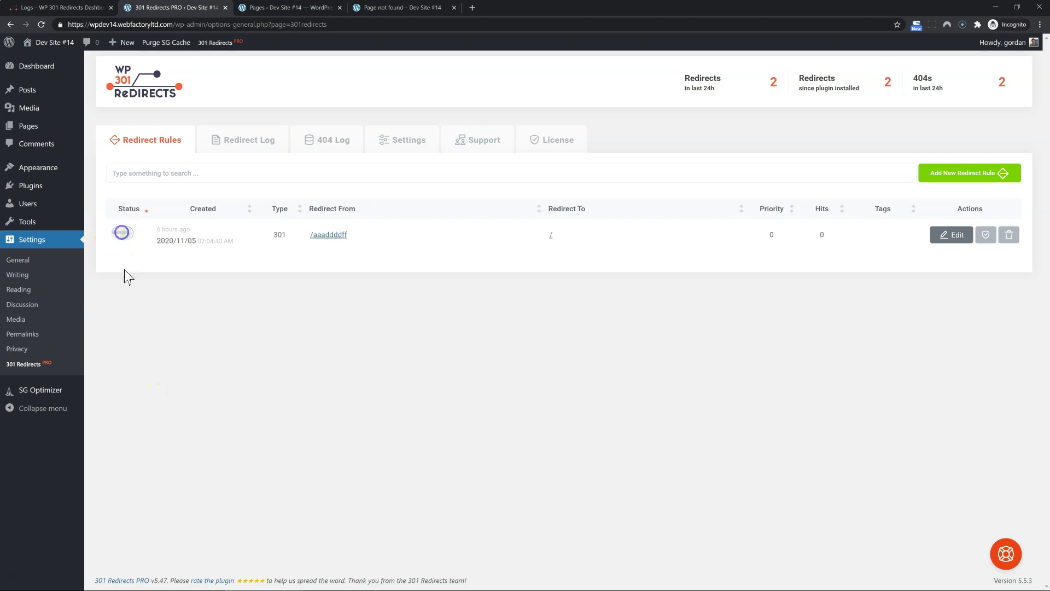
left_click(145, 392)
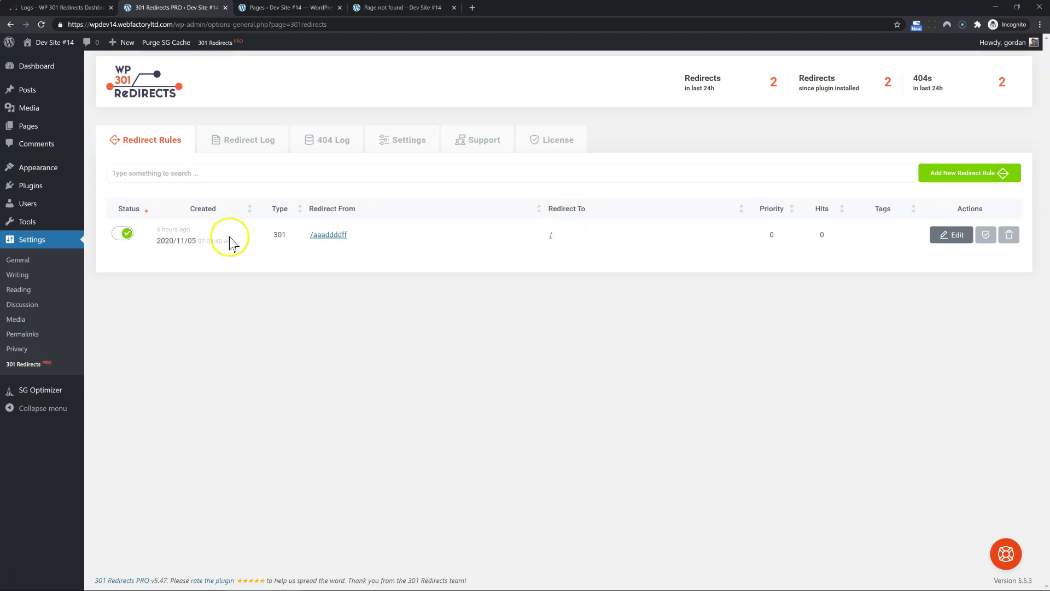
left_click(949, 234)
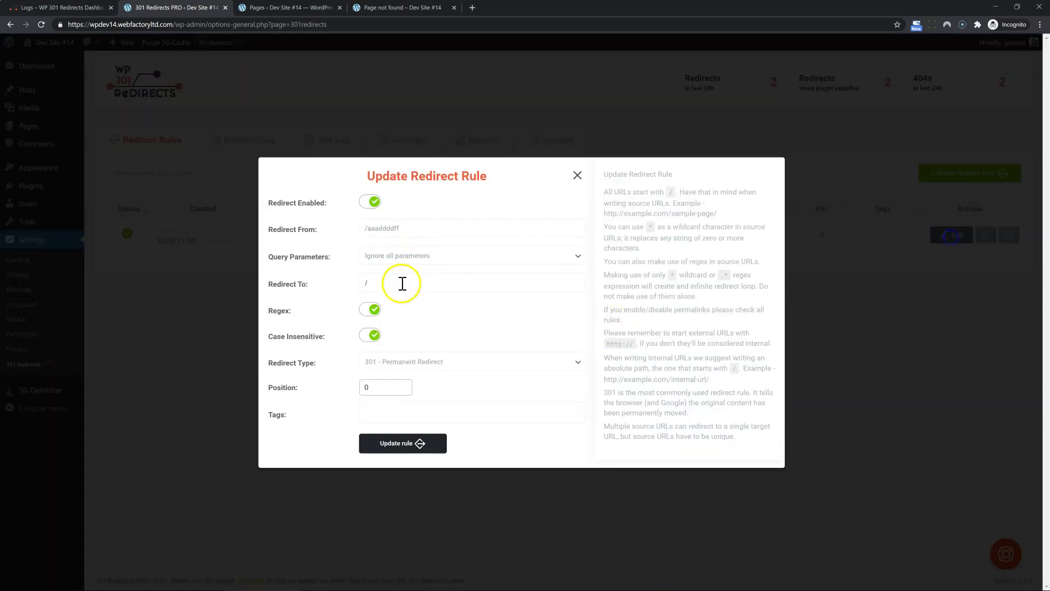
double_click(401, 283)
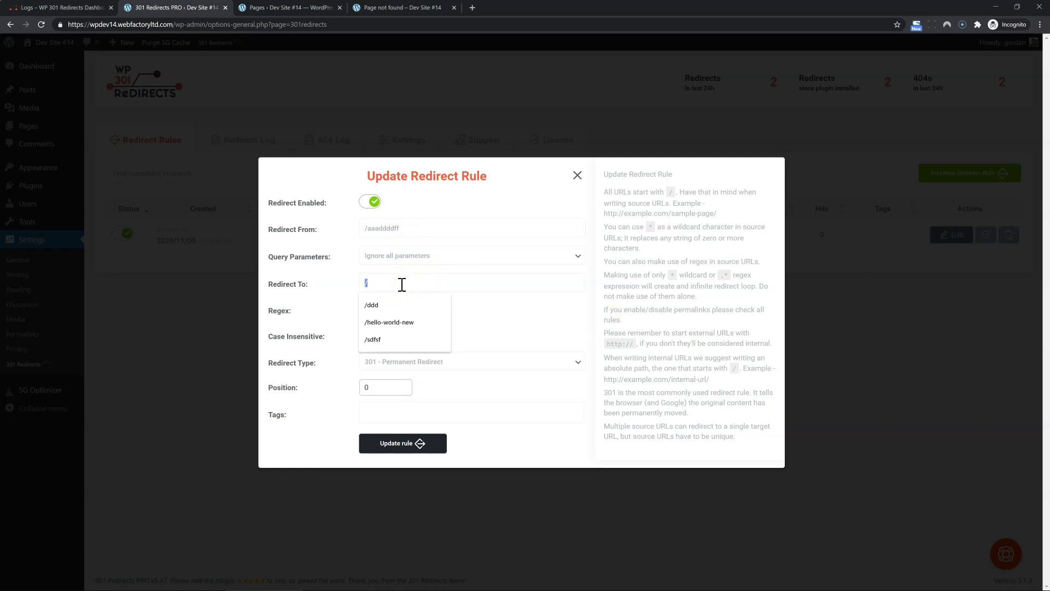
type("google.com")
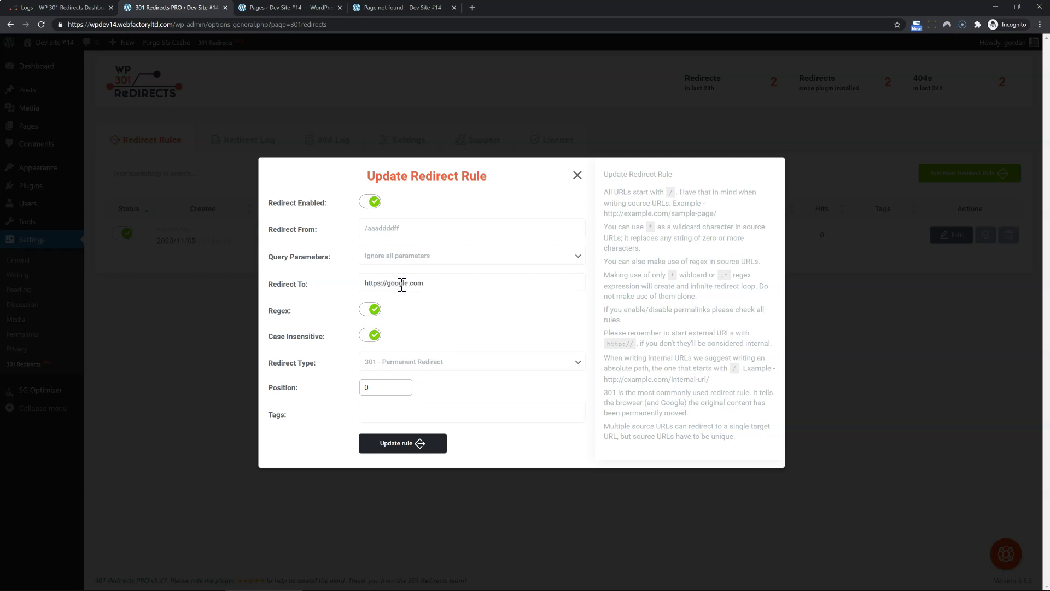
left_click(412, 446)
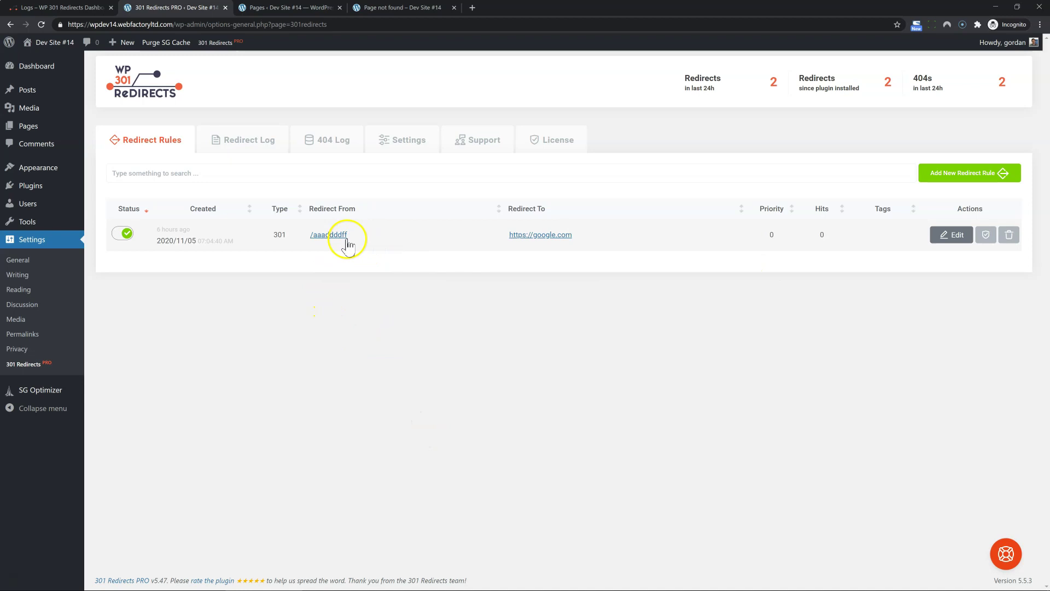
Load the copied /aaaddddff address in a new incognito tab, confirm it reaches Google, then close it.
right_click(332, 241)
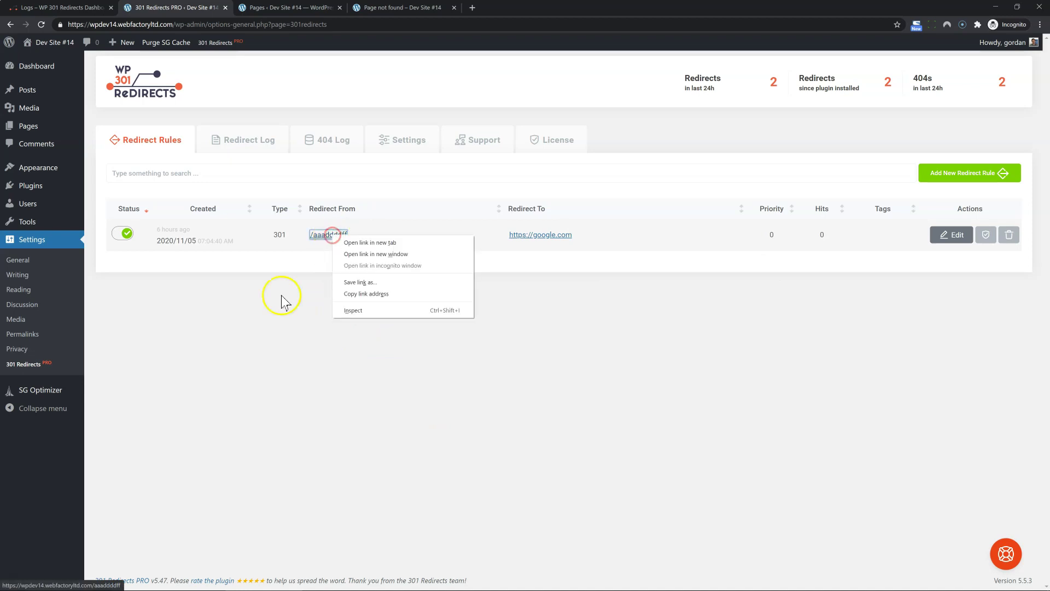
left_click(346, 292)
left_click(476, 9)
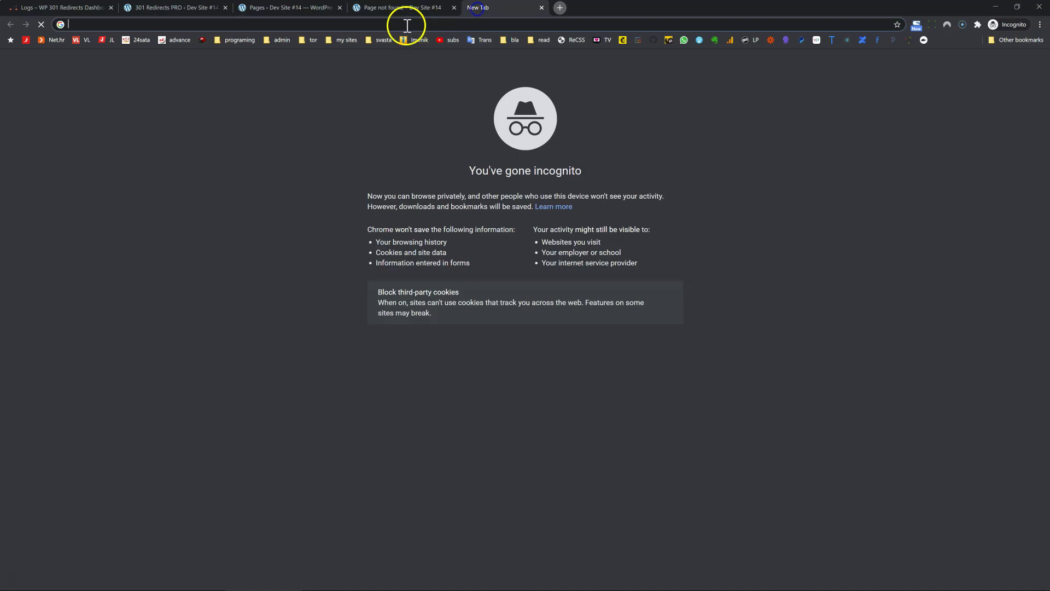
right_click(338, 24)
left_click(365, 95)
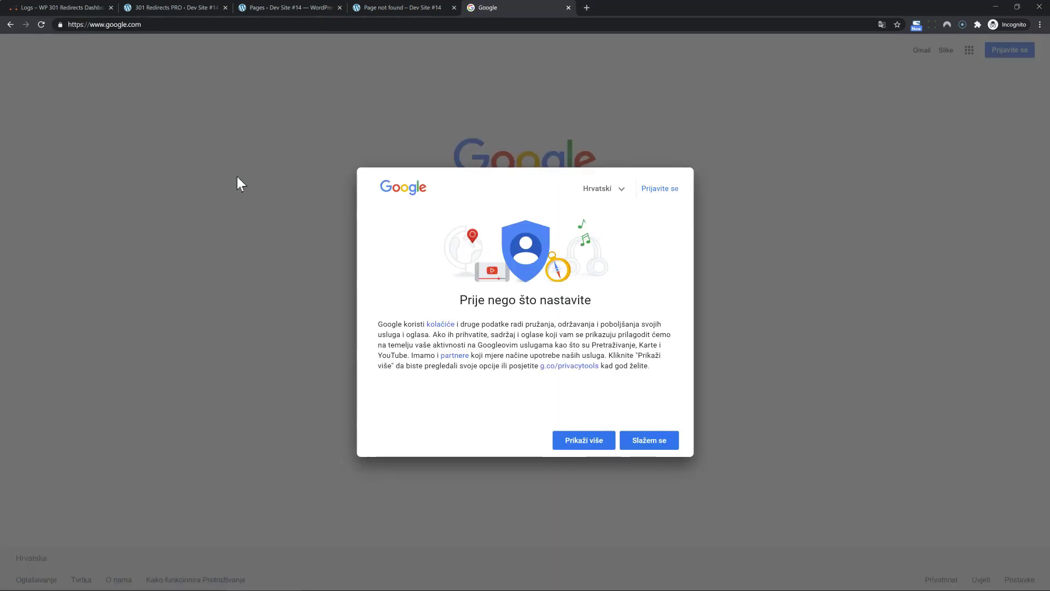
left_click(568, 8)
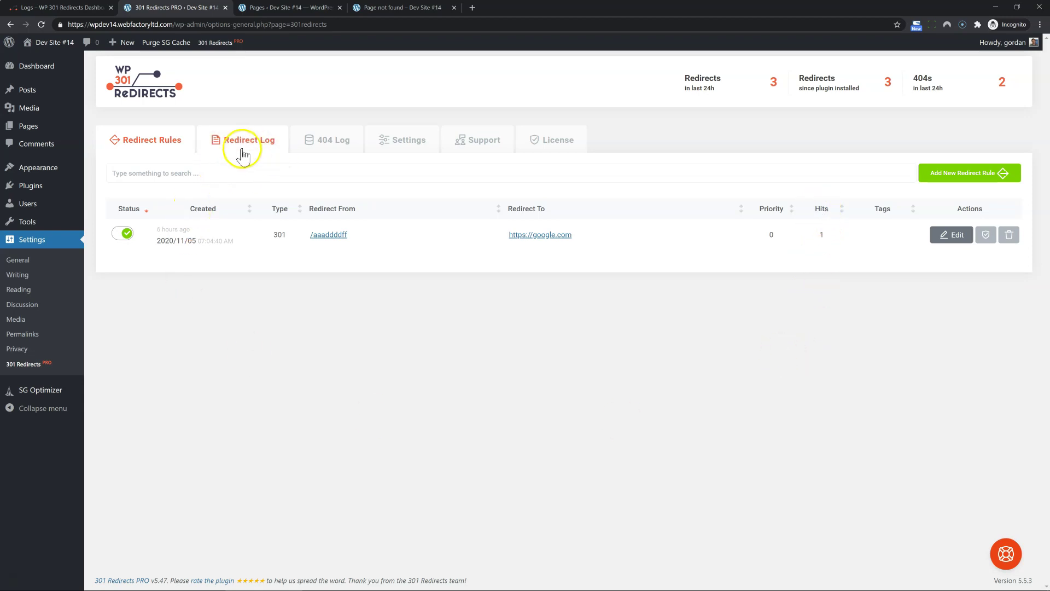
Tag the google.com rule with 'sample tag', update it, and filter the rules list by that tag.
left_click(951, 236)
left_click(403, 417)
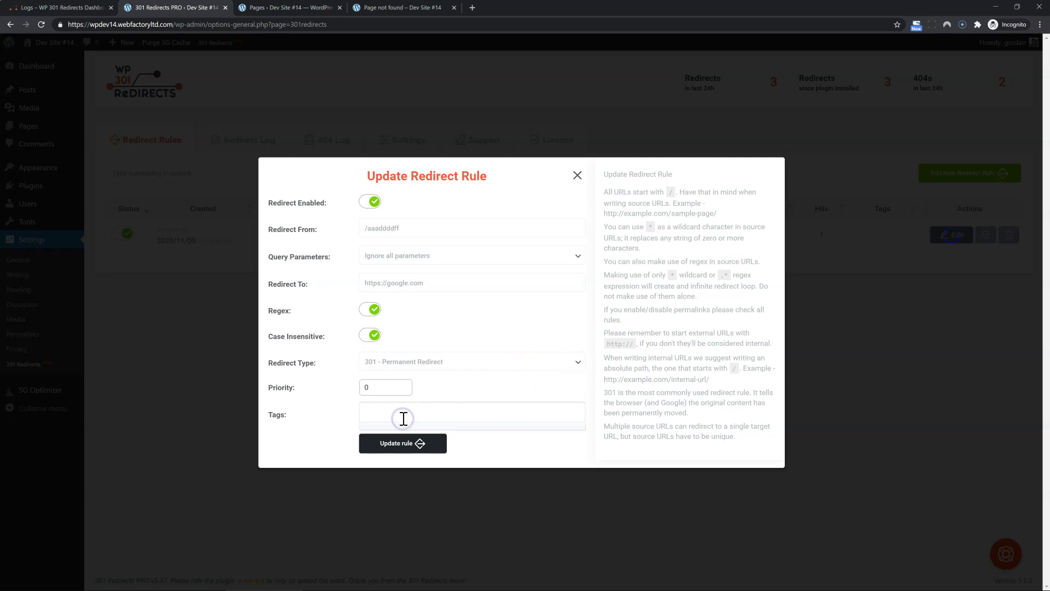
type("sample tag")
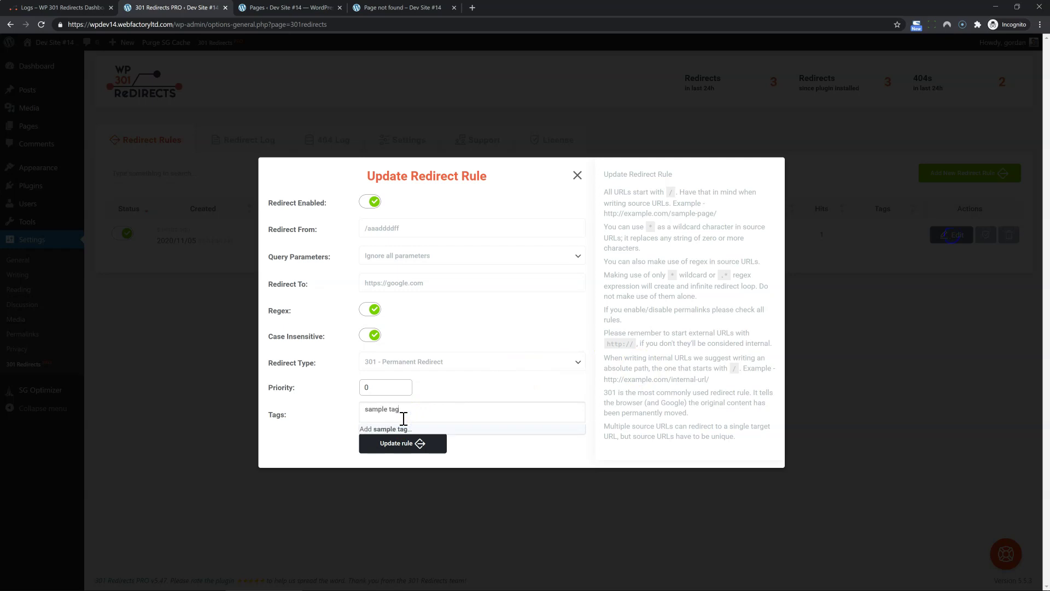
key("Return")
left_click(416, 444)
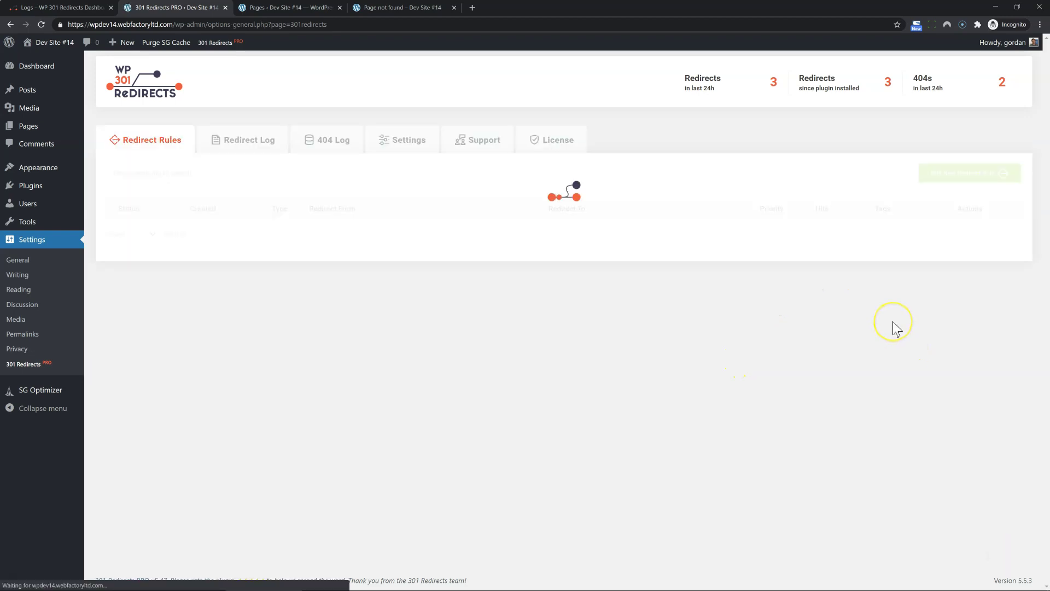
left_click(881, 235)
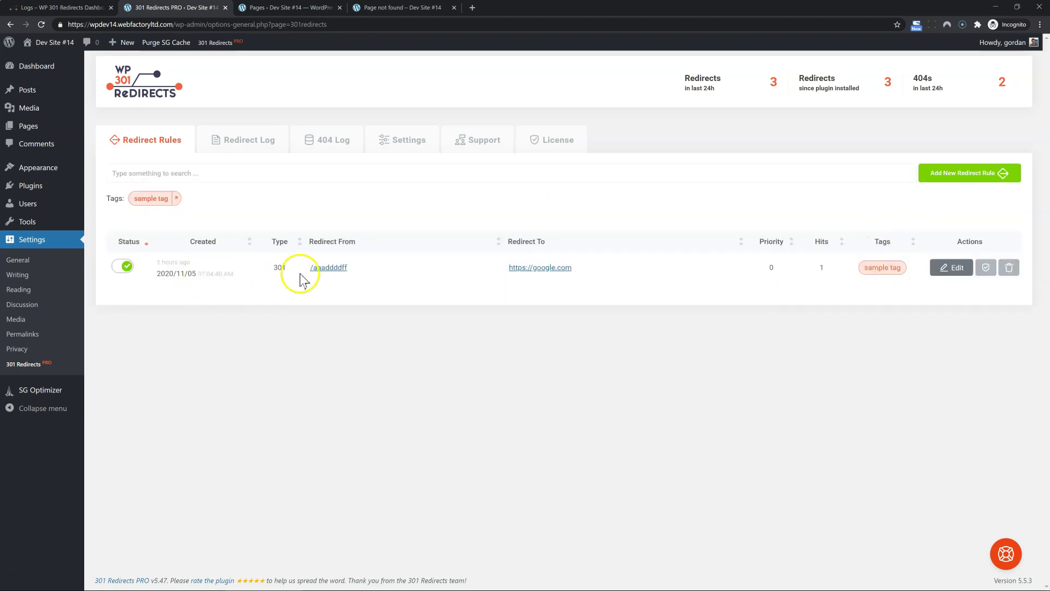
Open the tagged /aaaddddff rule for editing and turn off its Regex toggle.
left_click(952, 269)
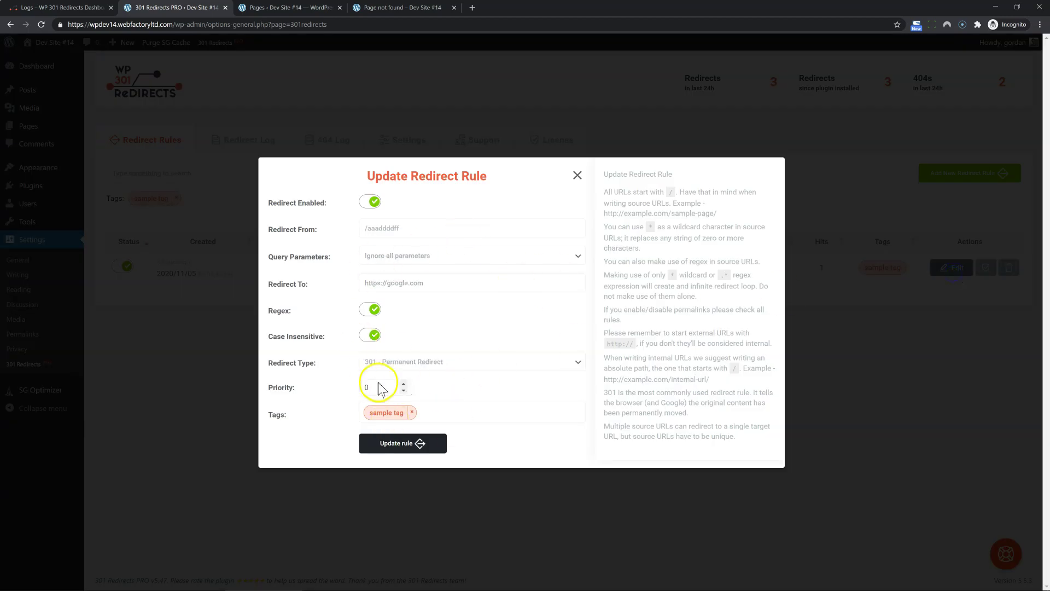
left_click_drag(634, 193, 672, 438)
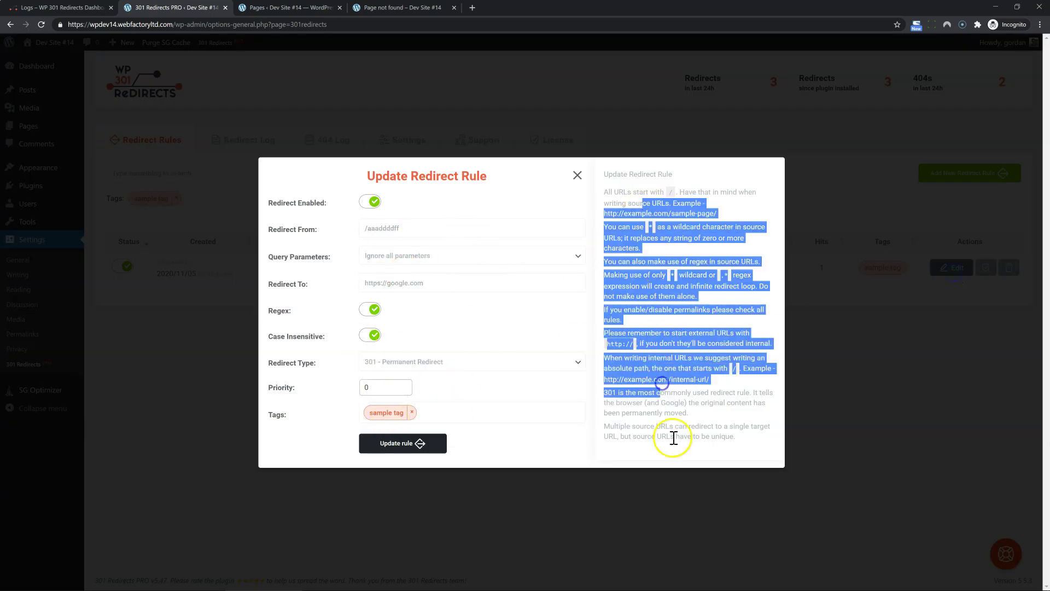
left_click(673, 437)
left_click_drag(605, 226, 687, 380)
left_click(687, 381)
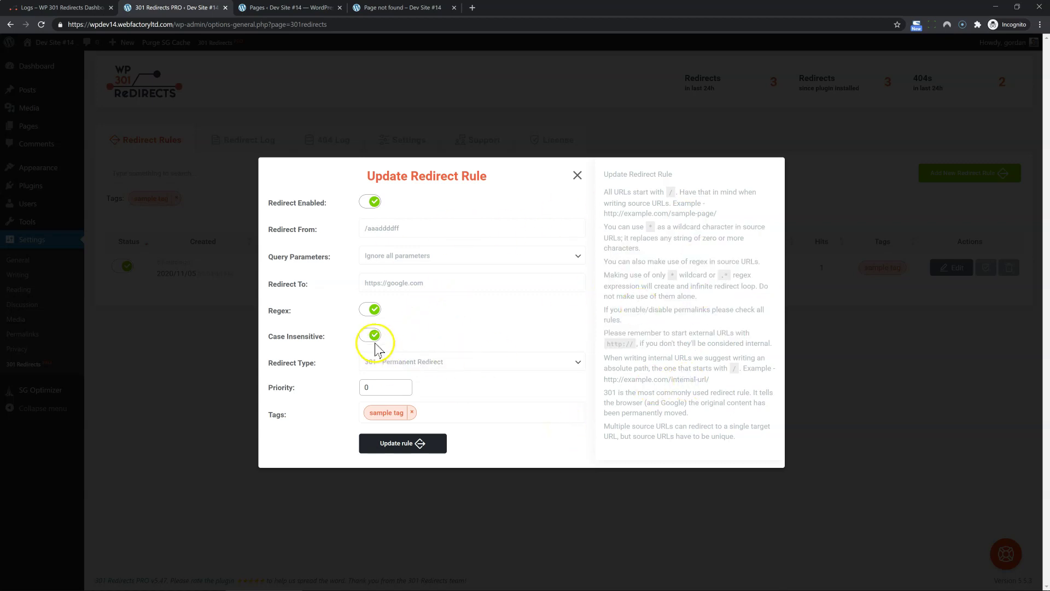
left_click(369, 308)
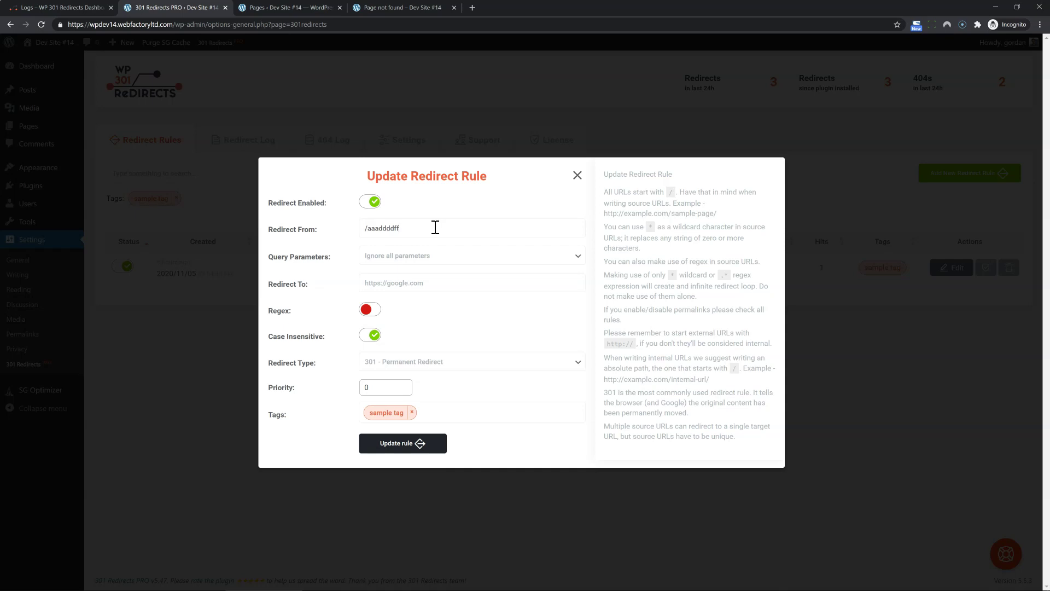
Check the Query Parameters dropdown, leaving it on ignoring all parameters.
left_click(459, 283)
left_click(466, 256)
left_click(465, 255)
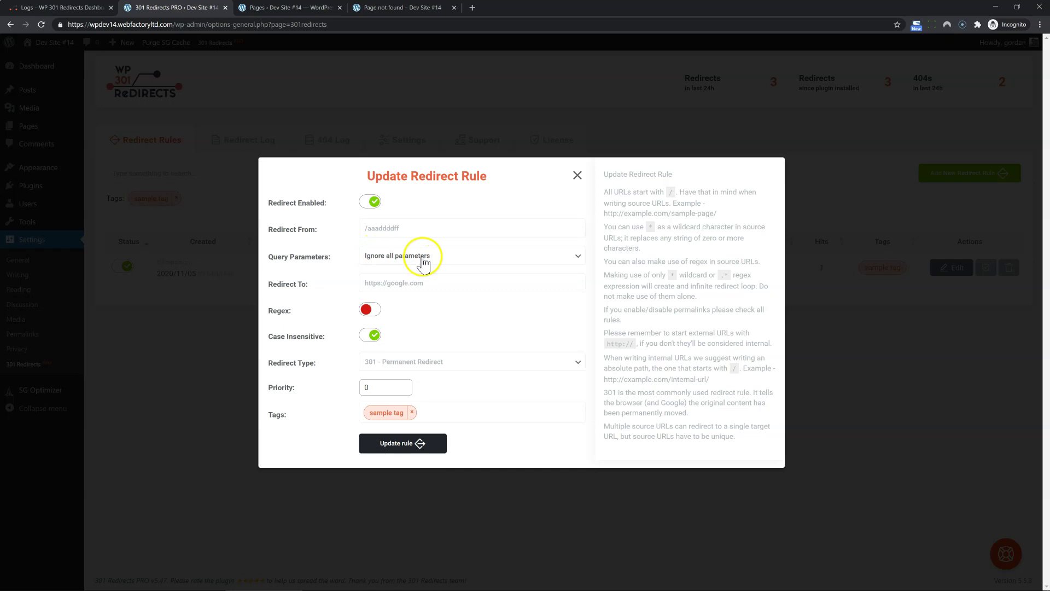
left_click(446, 257)
left_click(446, 257)
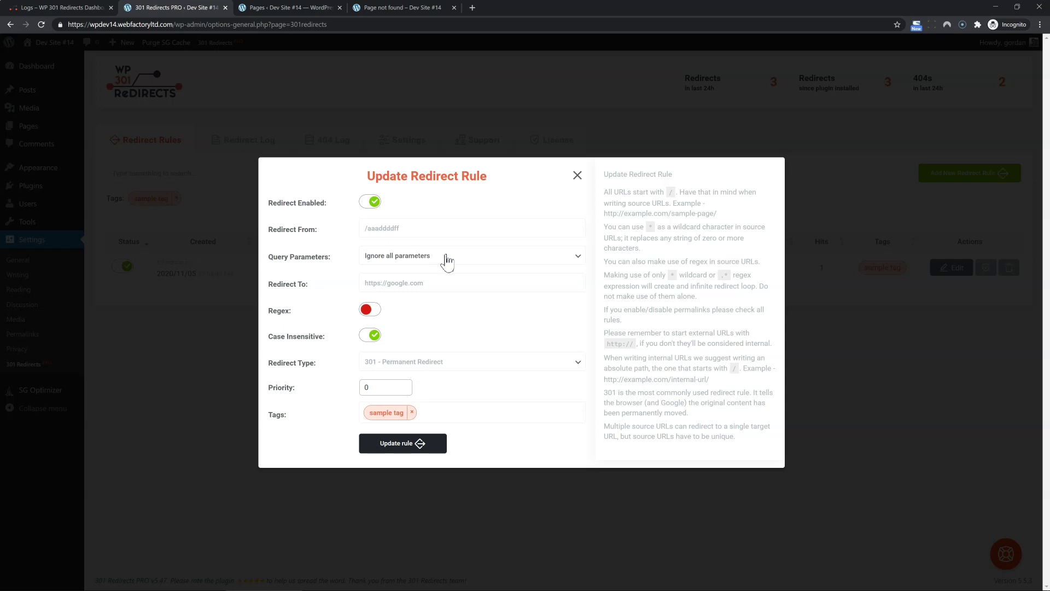
Try 302 as the Redirect Type, then set it back to 301 - Permanent Redirect.
left_click(508, 358)
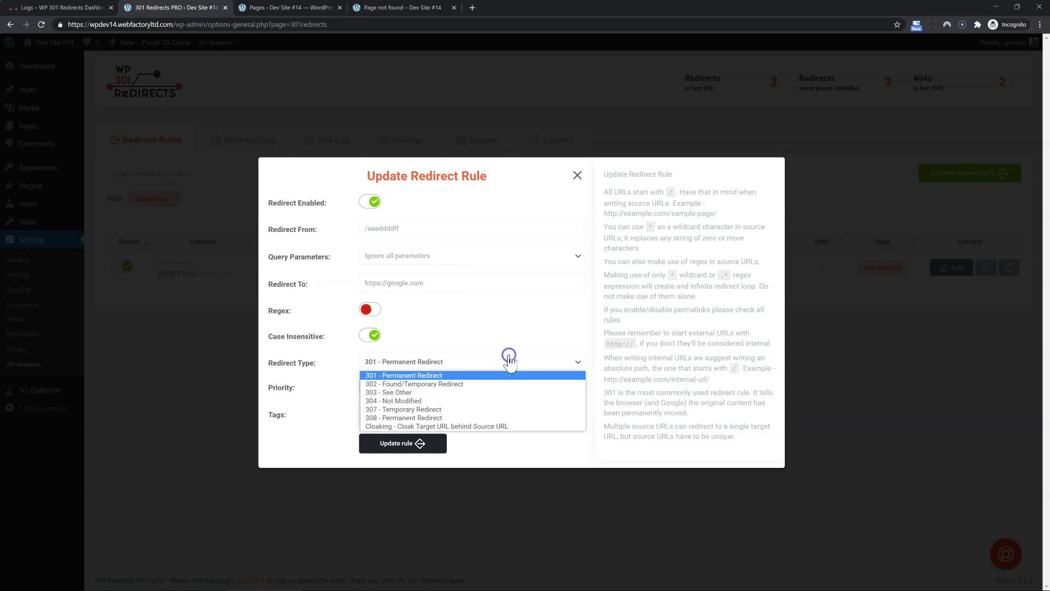
left_click(397, 375)
left_click(488, 363)
left_click(467, 385)
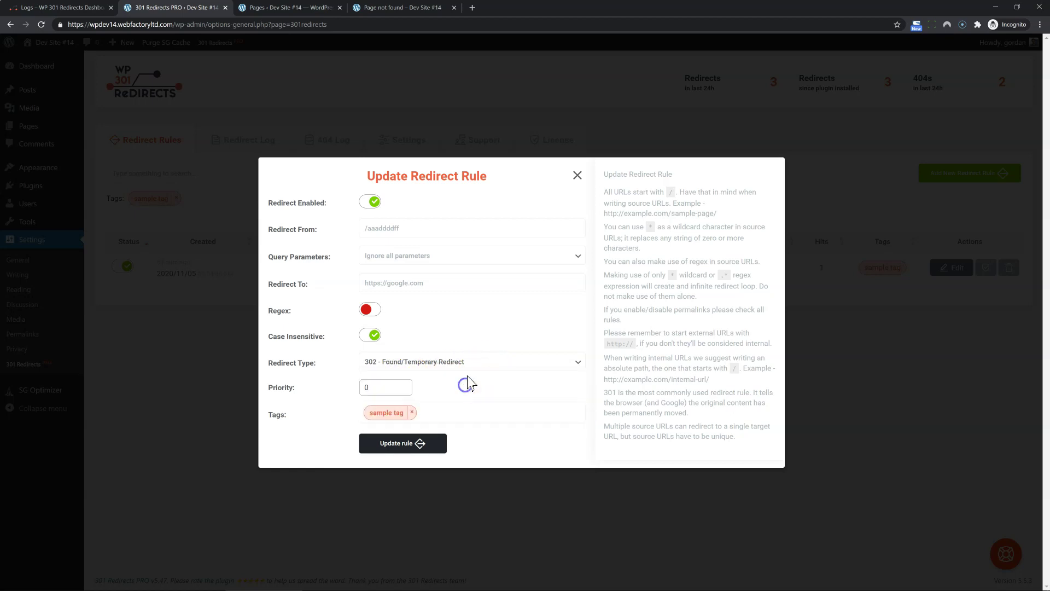
left_click(470, 363)
left_click(464, 375)
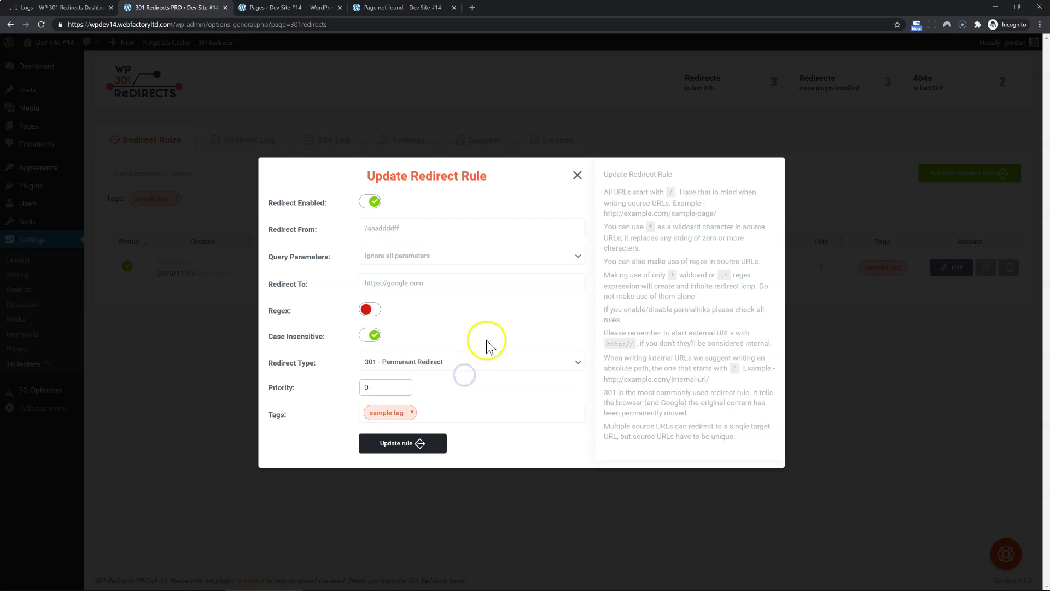
left_click(487, 347)
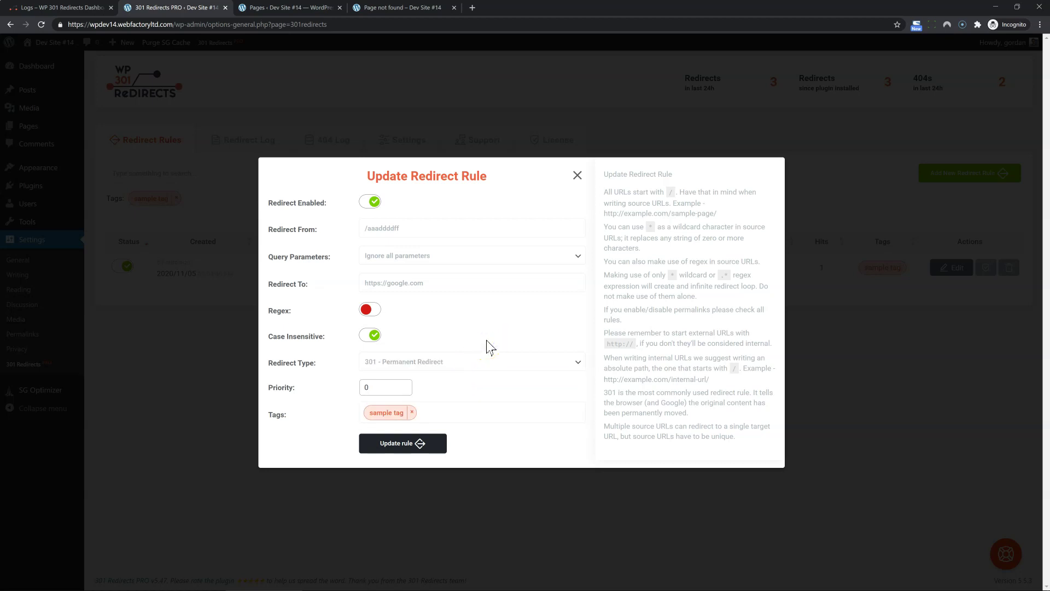
Review the priority, source and destination fields, then save the rule with Update rule.
left_click(371, 388)
left_click(420, 229)
left_click(441, 283)
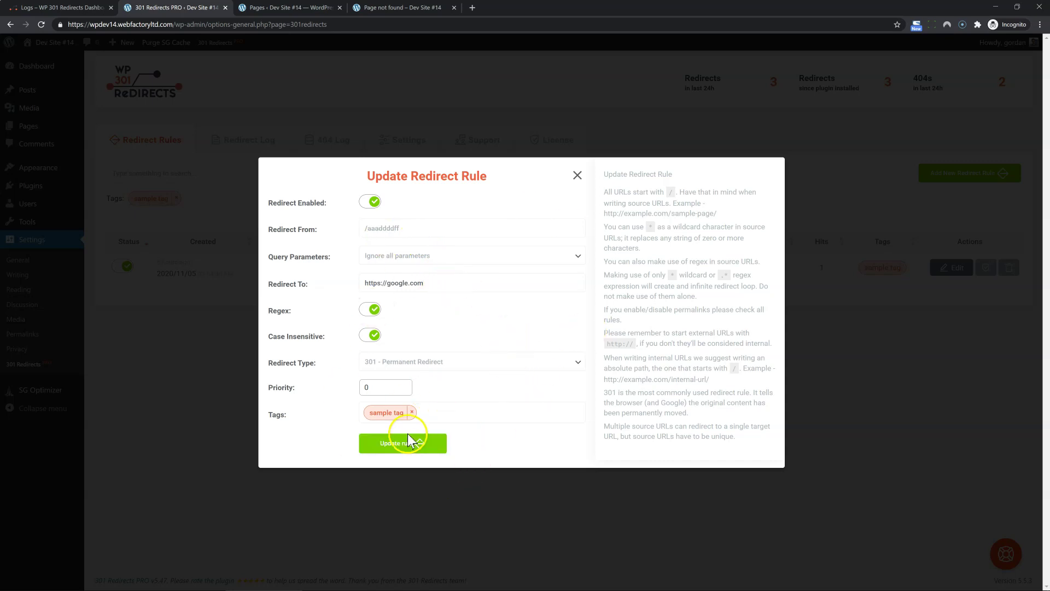
left_click(399, 452)
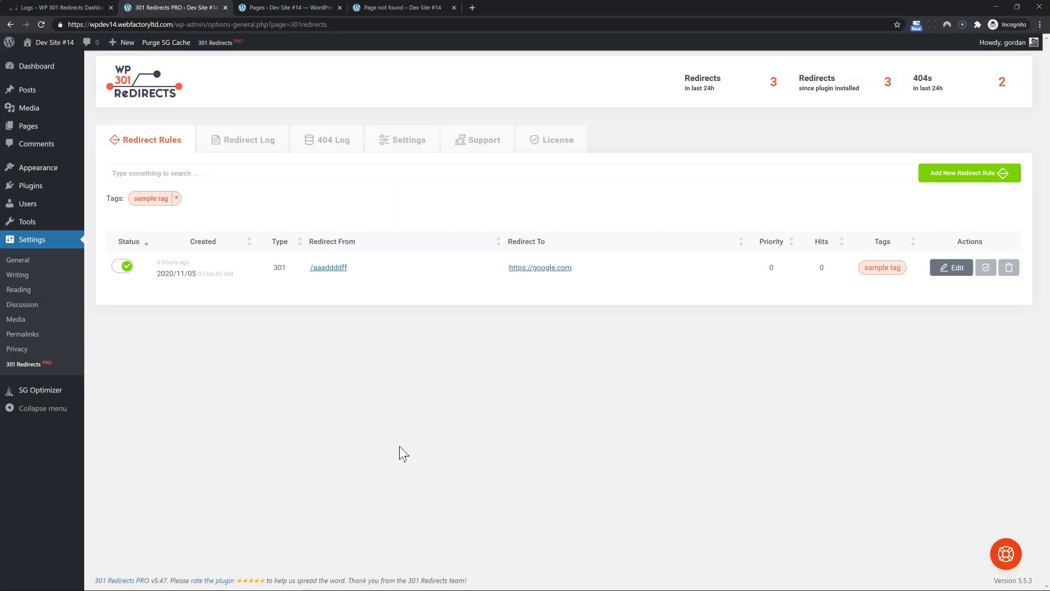